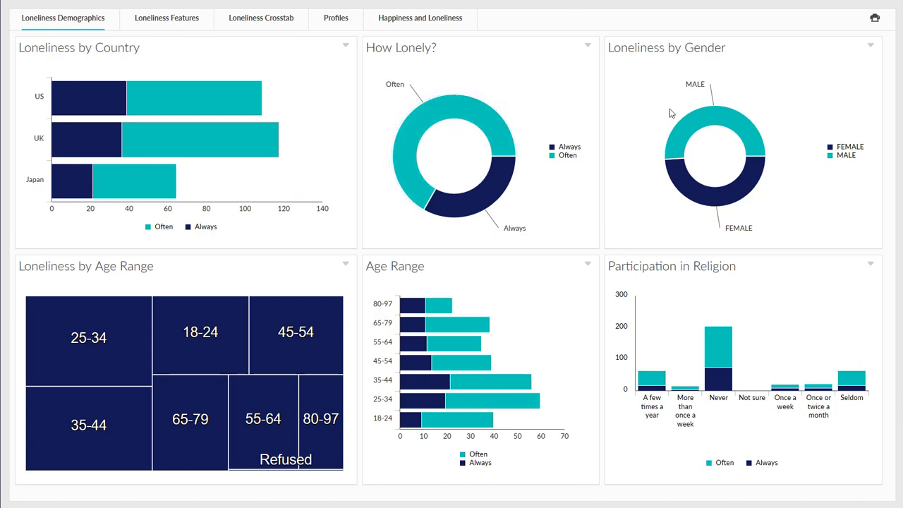
- Examine the gender, age range and religion participation charts on the Loneliness Demographics page
mouse_move(714, 123)
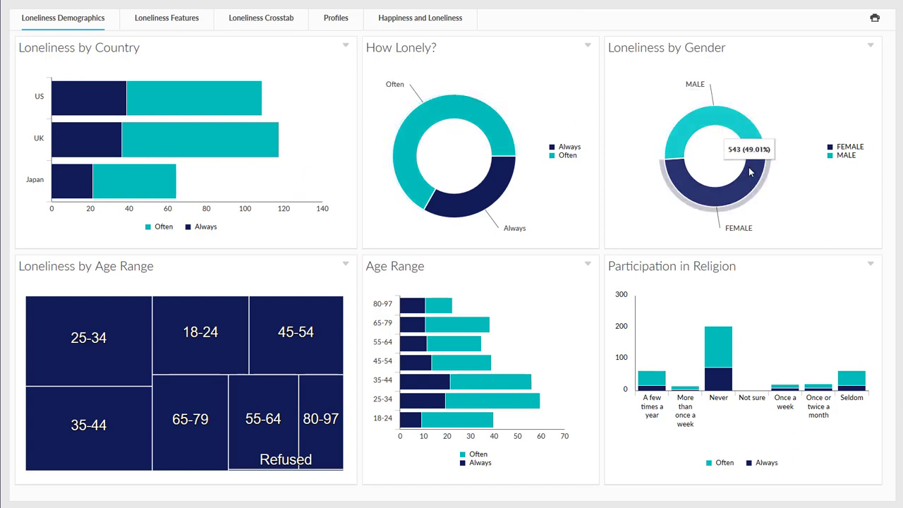
mouse_move(753, 178)
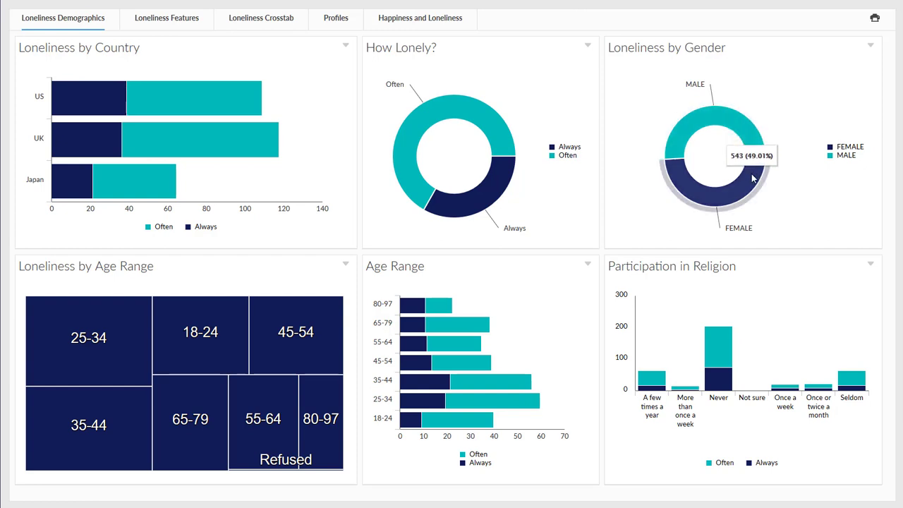
mouse_move(736, 132)
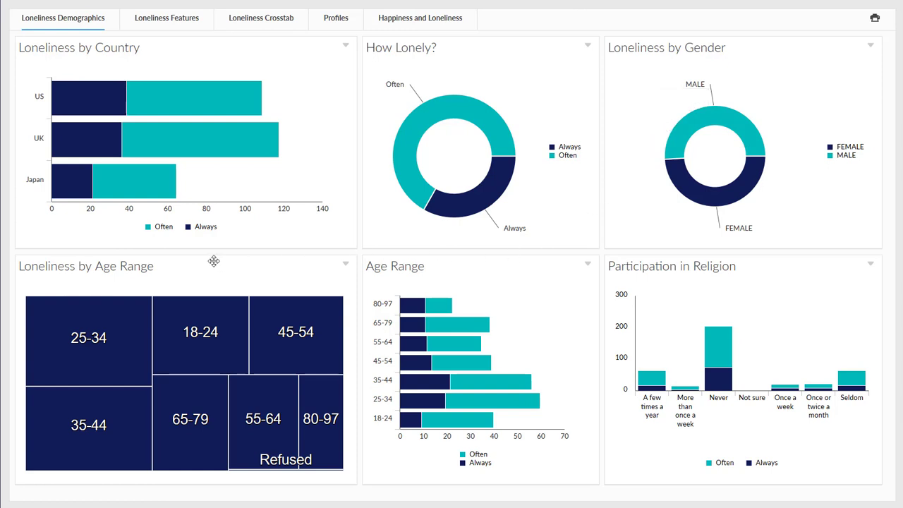
mouse_move(124, 323)
mouse_move(129, 452)
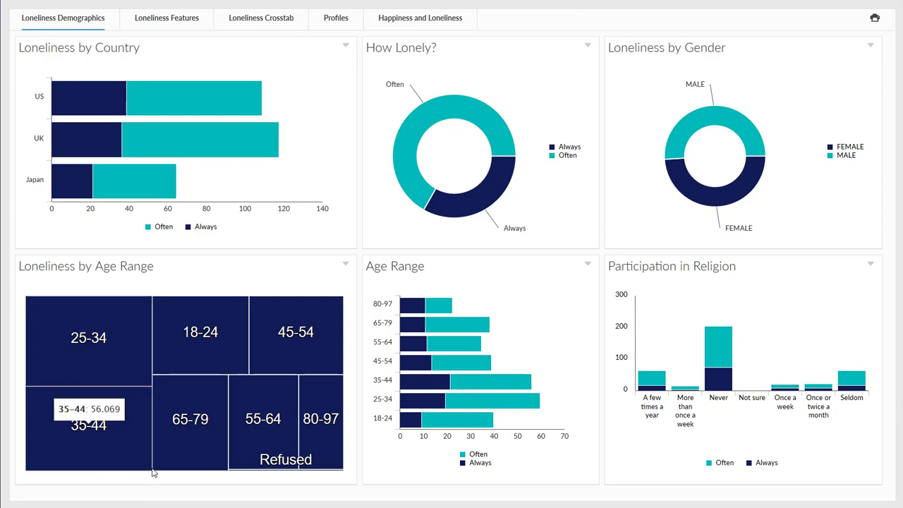
mouse_move(226, 356)
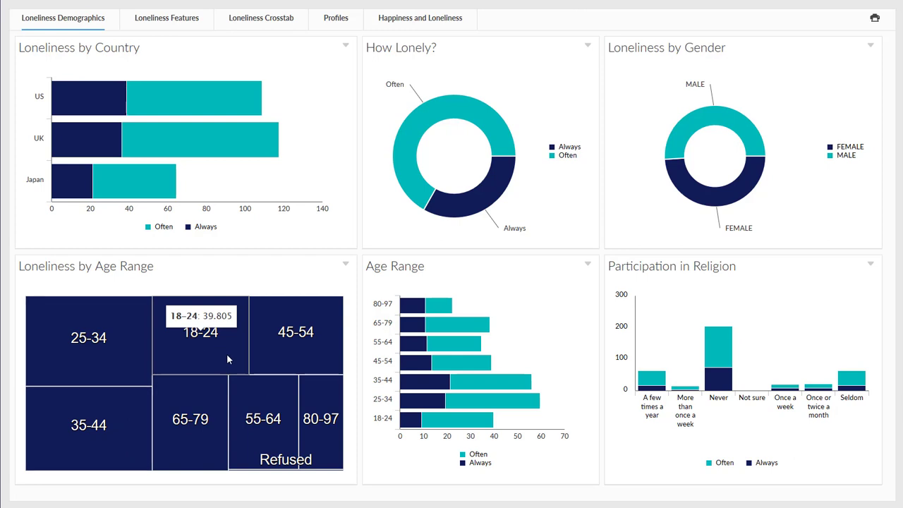
mouse_move(295, 350)
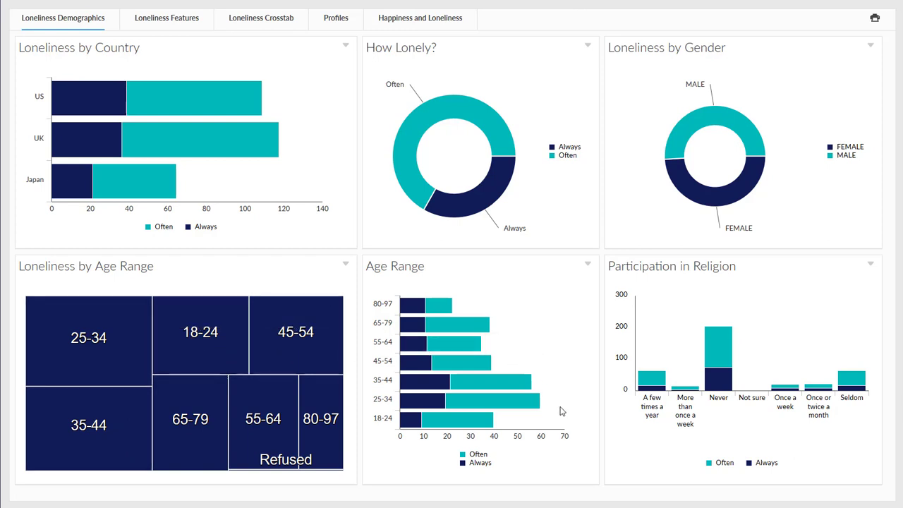
mouse_move(542, 404)
mouse_move(819, 416)
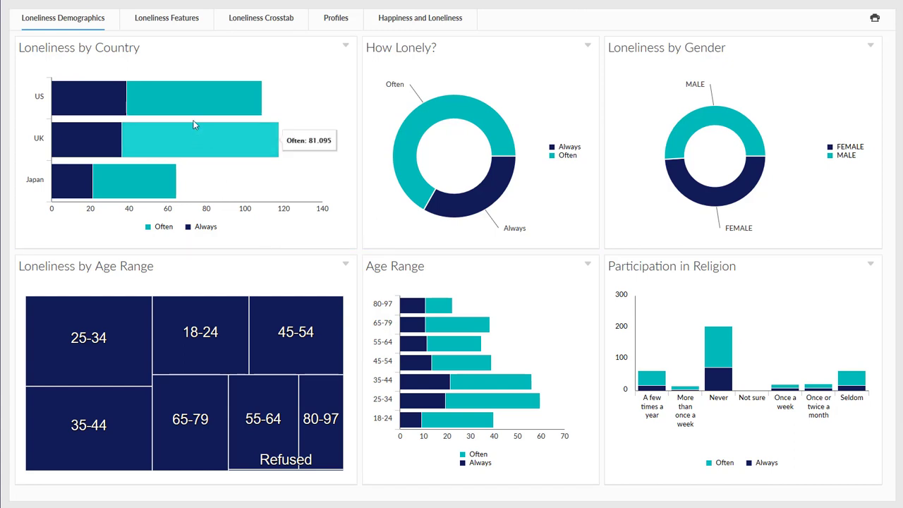
- Filter the dashboard to the US from the Loneliness by Country chart and review the gender and age range charts
left_click(182, 95)
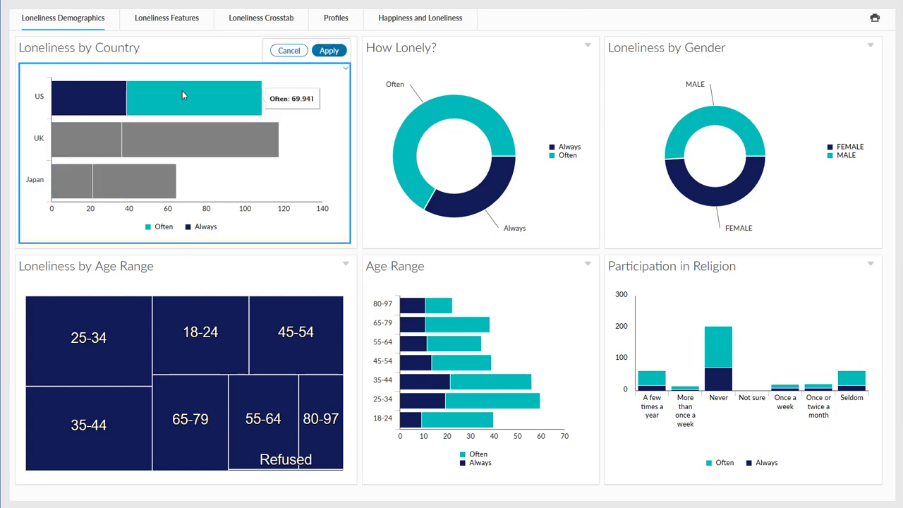
left_click(328, 52)
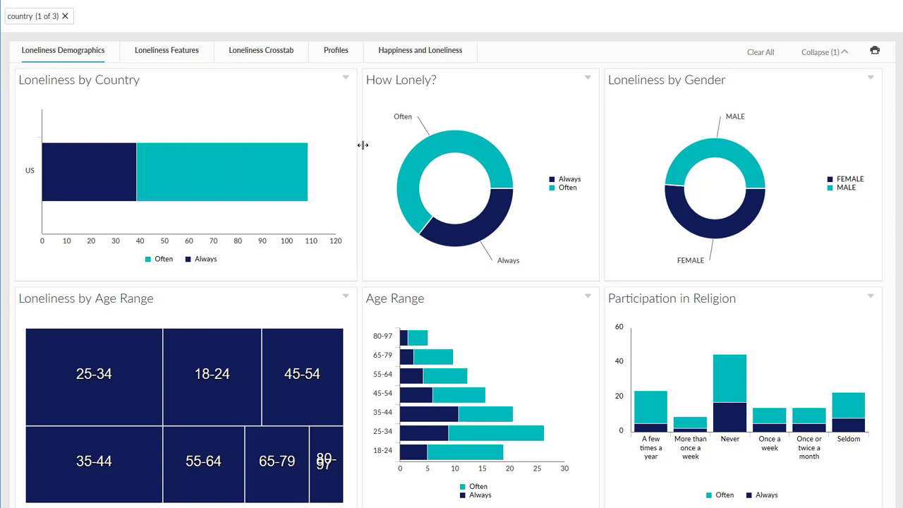
mouse_move(695, 156)
mouse_move(138, 374)
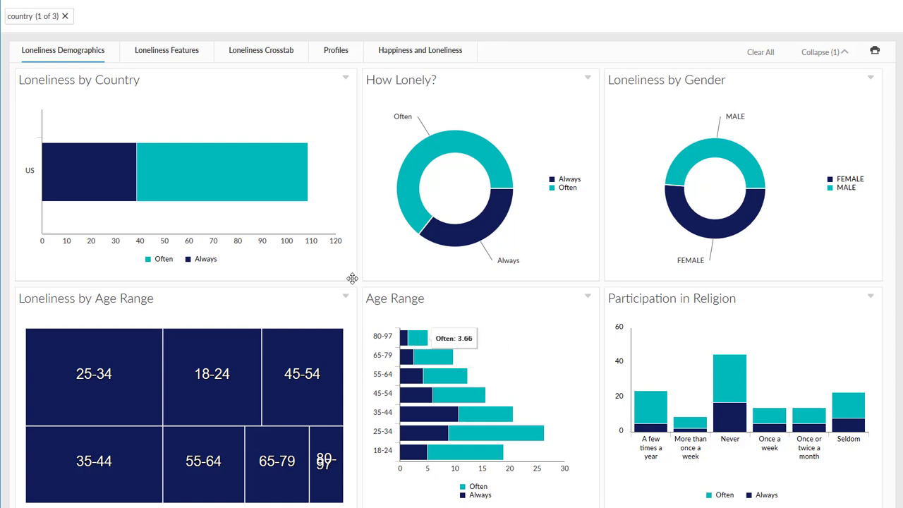
- Change the country filter to UK only and review the age range and gender charts
left_click(35, 16)
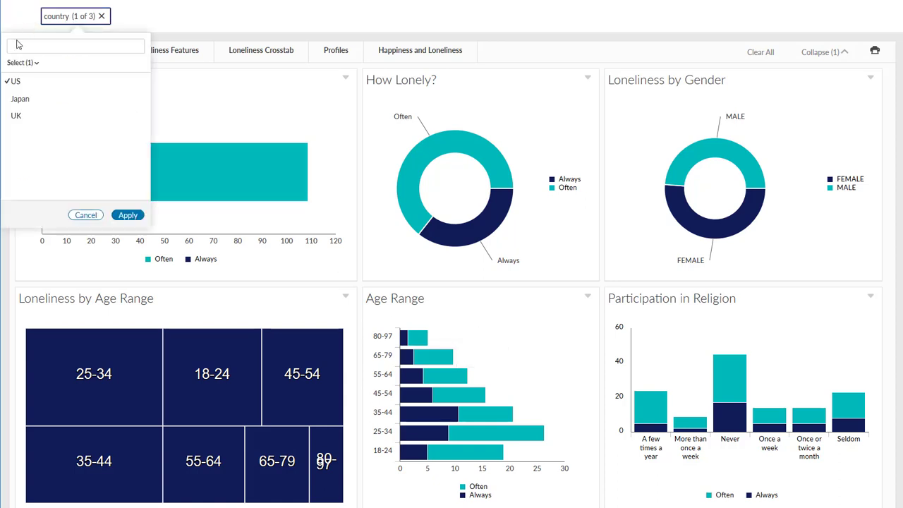
left_click(16, 115)
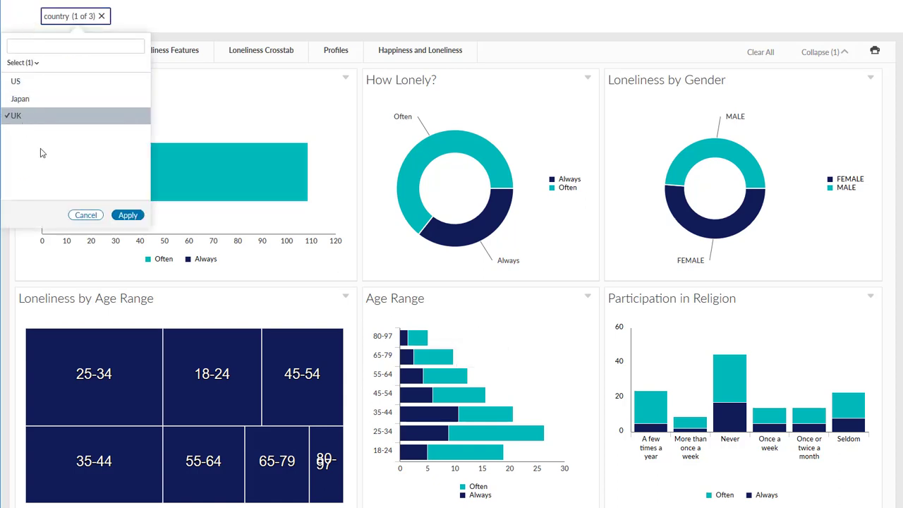
left_click(137, 216)
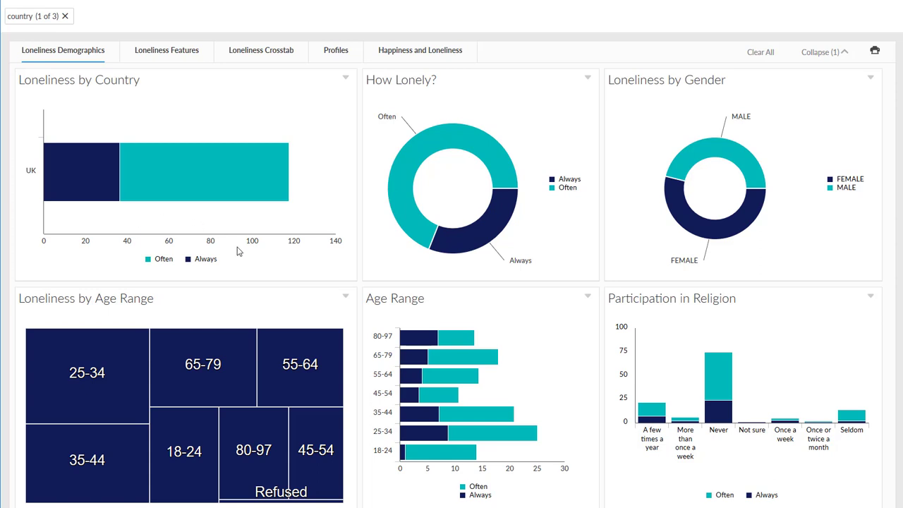
mouse_move(492, 363)
mouse_move(770, 197)
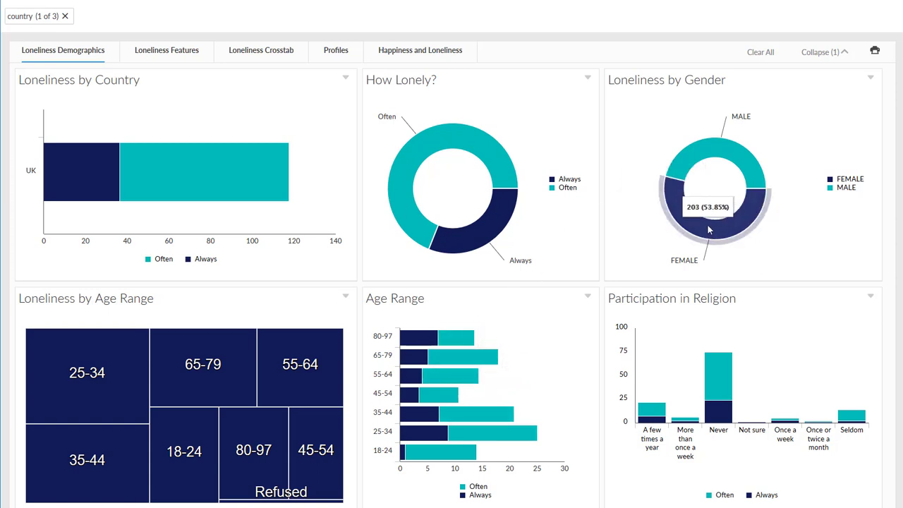
- Switch the country filter to Japan only and look at the gender chart
left_click(27, 16)
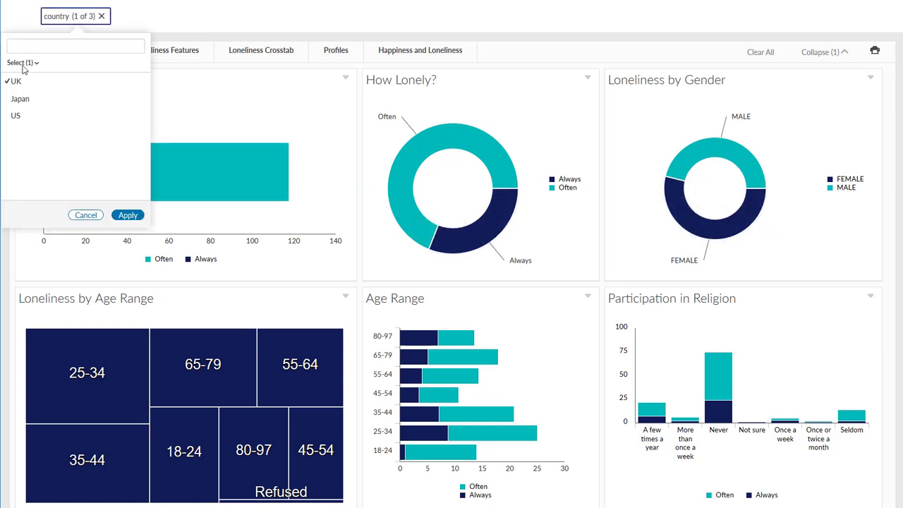
left_click(21, 98)
left_click(135, 214)
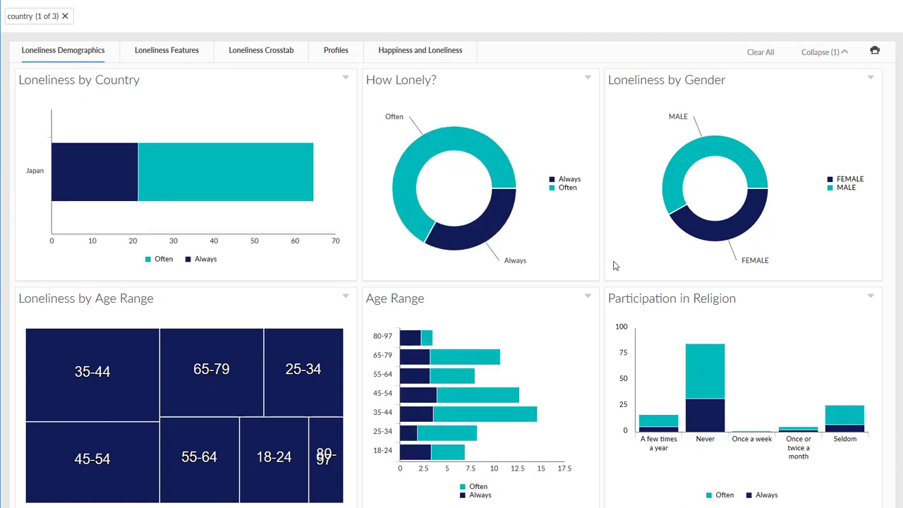
mouse_move(666, 184)
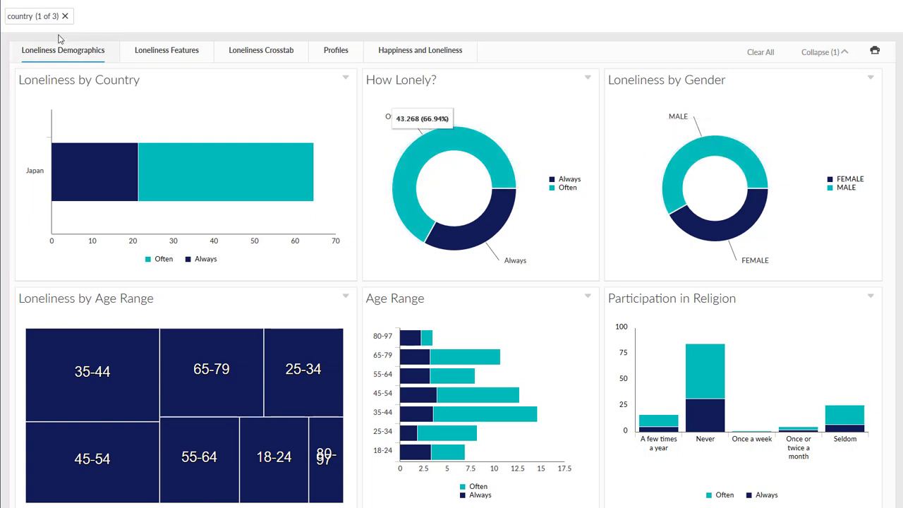
- Add UK and US to the country filter so that it includes all three countries
left_click(28, 26)
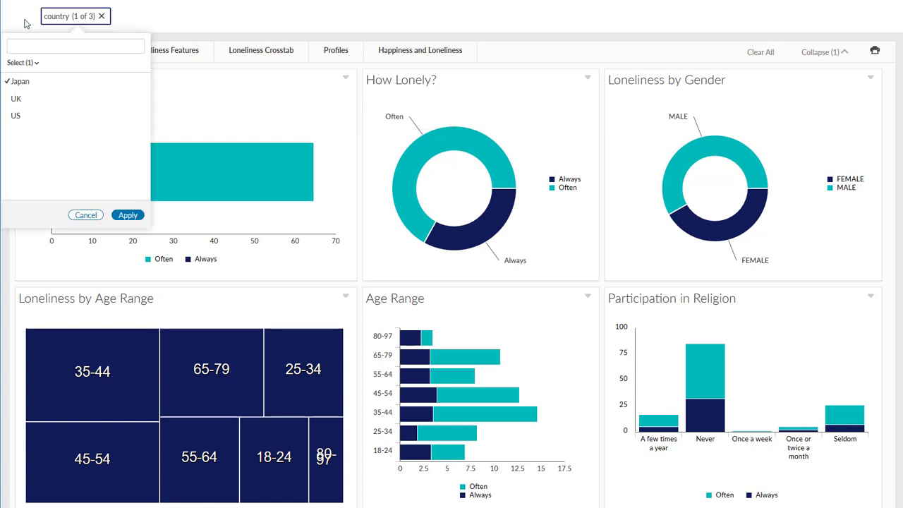
left_click(18, 99)
left_click(15, 115)
left_click(127, 215)
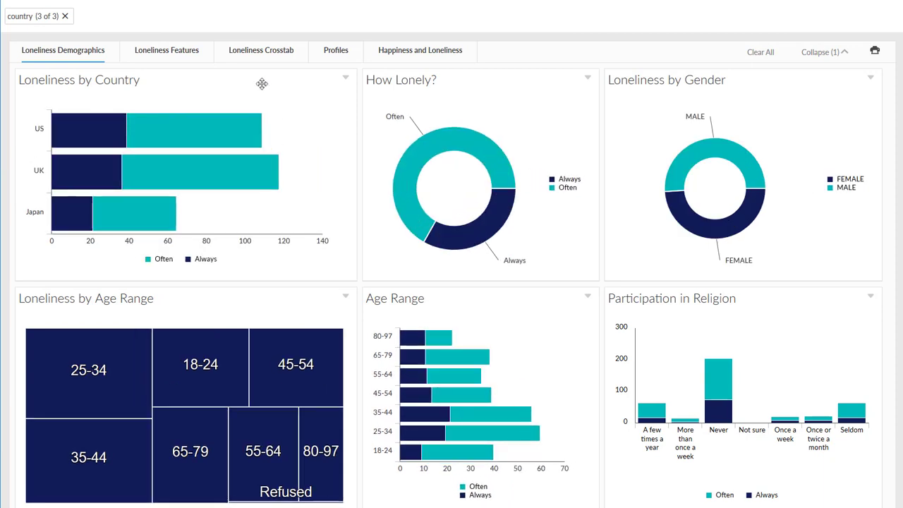
- Open the Loneliness Crosstab report in Interactive Crosstabs and move LONEa from the columns to the rows, ahead of country
left_click(261, 57)
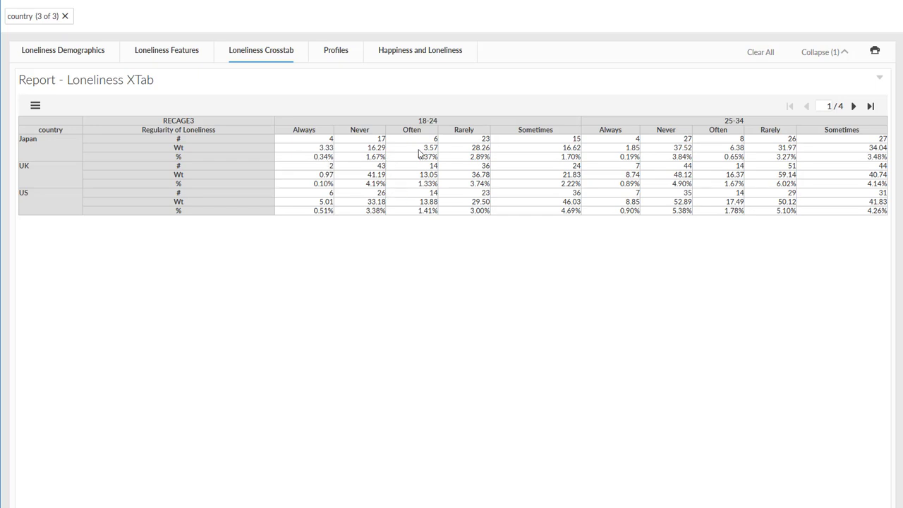
left_click(304, 155)
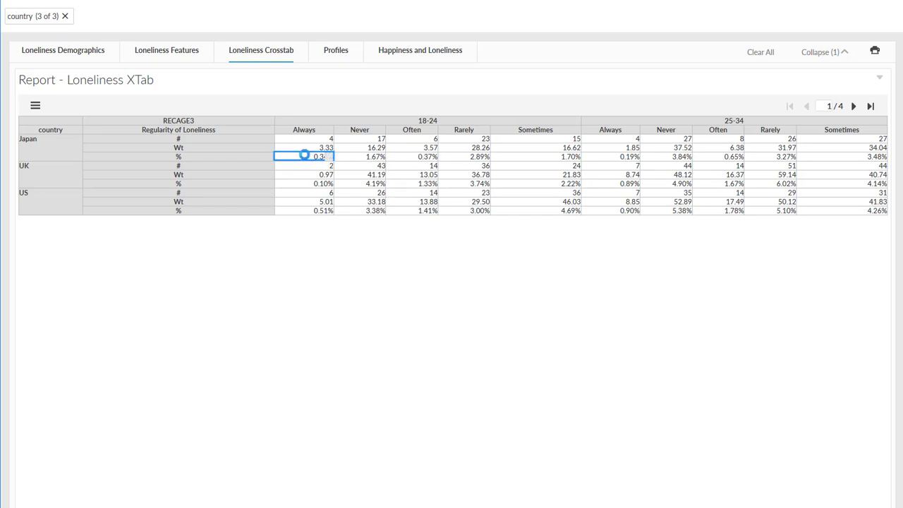
right_click(304, 156)
left_click(338, 229)
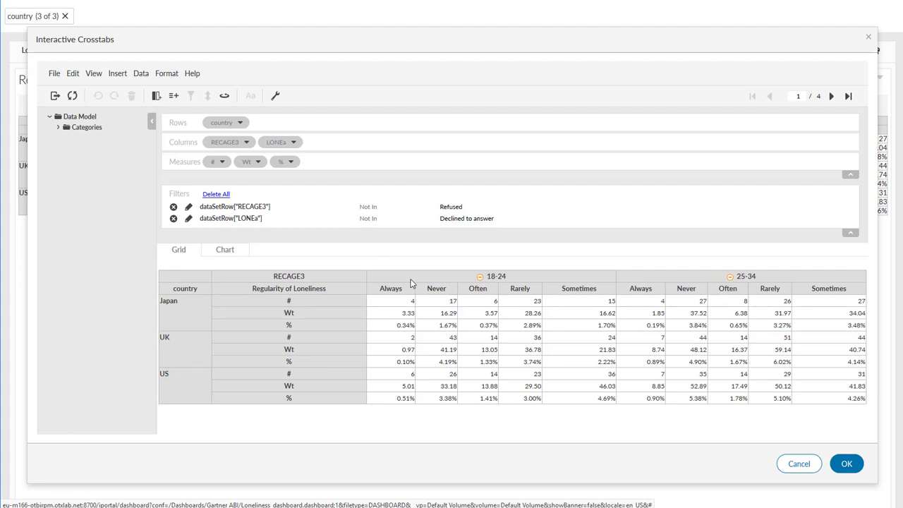
left_click_drag(276, 144, 204, 127)
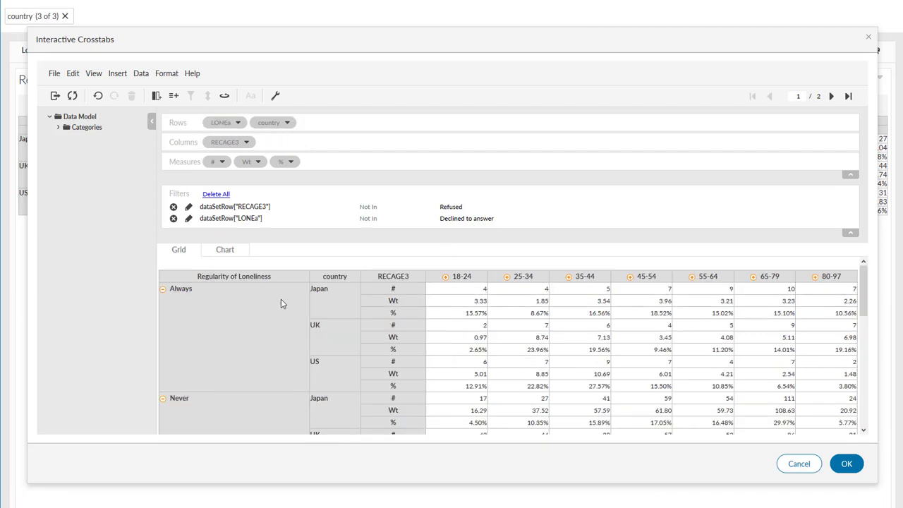
- Set up a conditional formatting rule on the % measure for values Greater Than or Equal To 0.15
left_click(471, 315)
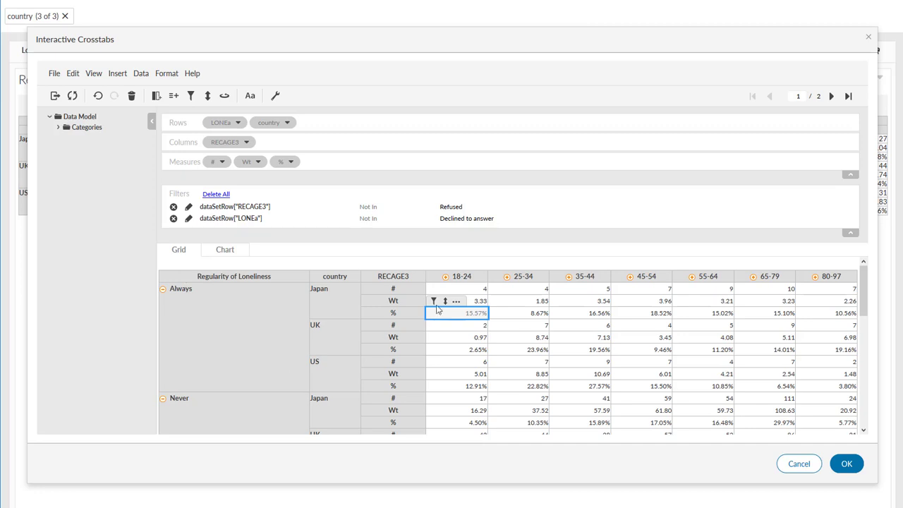
right_click(482, 319)
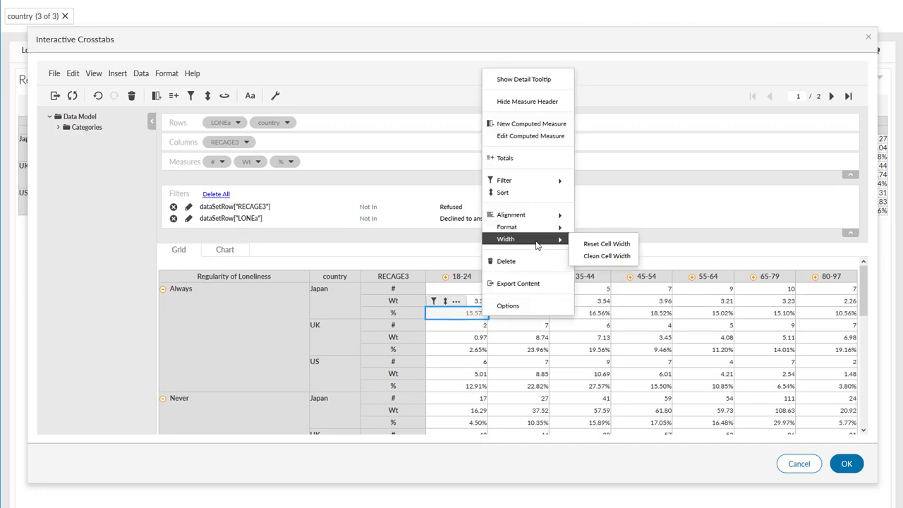
mouse_move(541, 229)
left_click(607, 256)
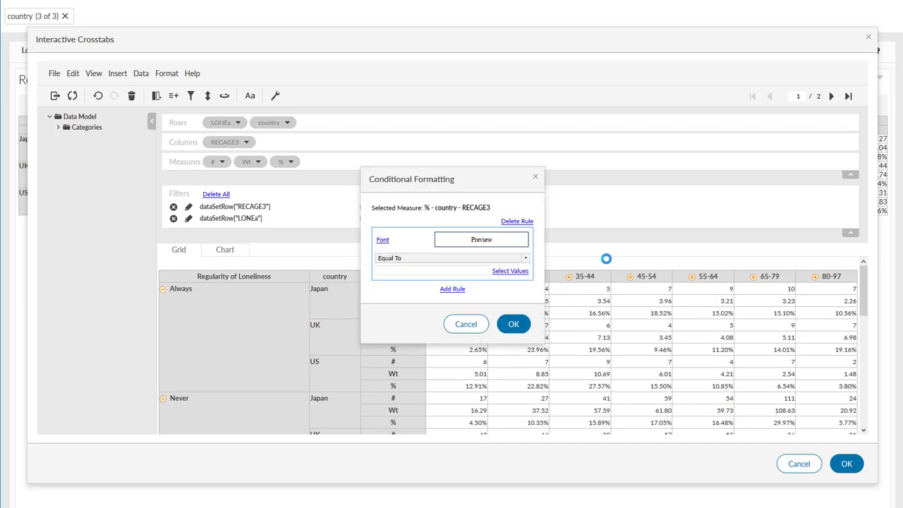
left_click(525, 259)
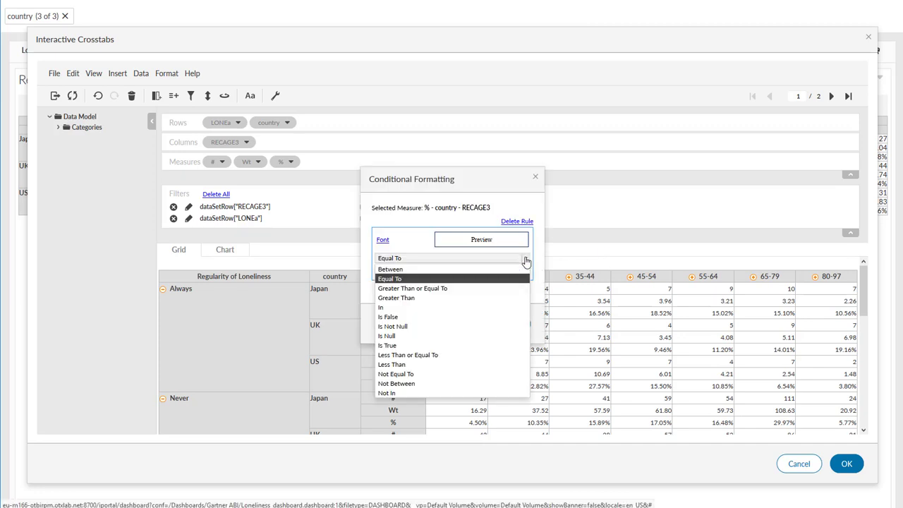
left_click(436, 289)
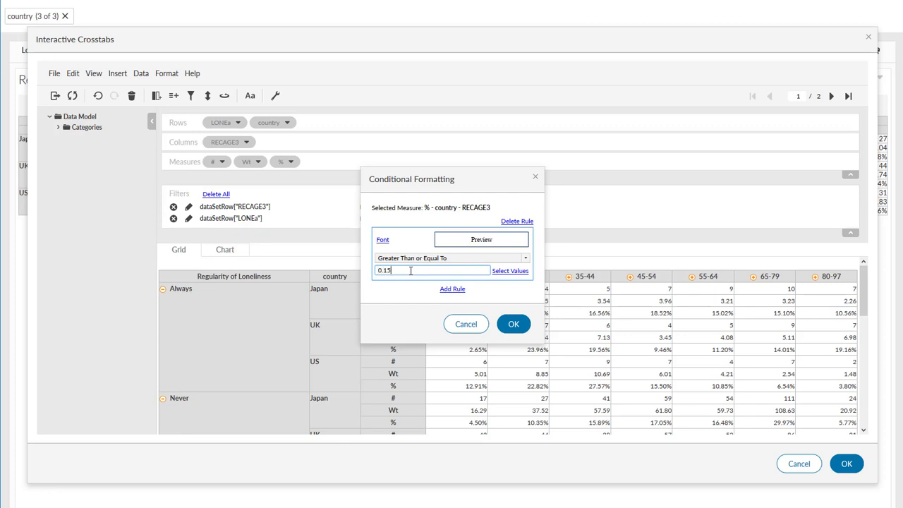
- Give the conditional formatting rule the background color RGB(255,204,0), apply it and check the highlighted crosstab cells
left_click(382, 240)
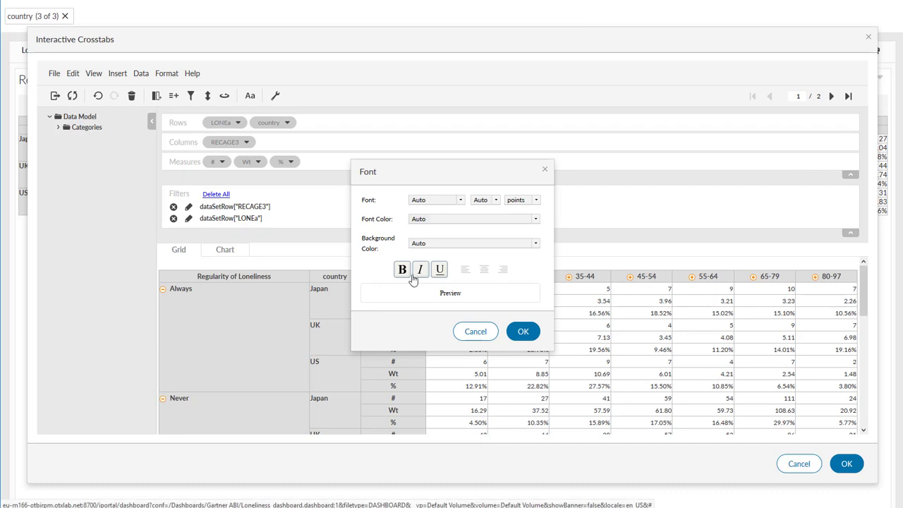
left_click(426, 247)
left_click(467, 314)
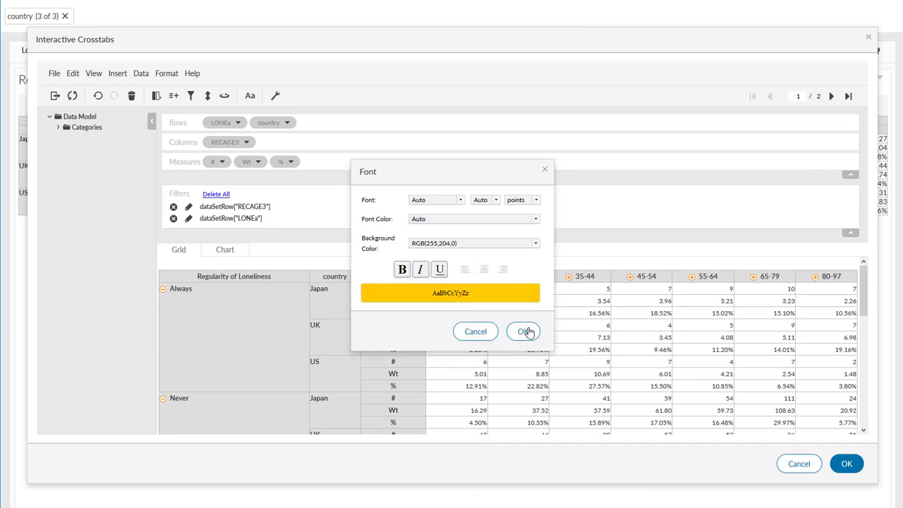
left_click(527, 331)
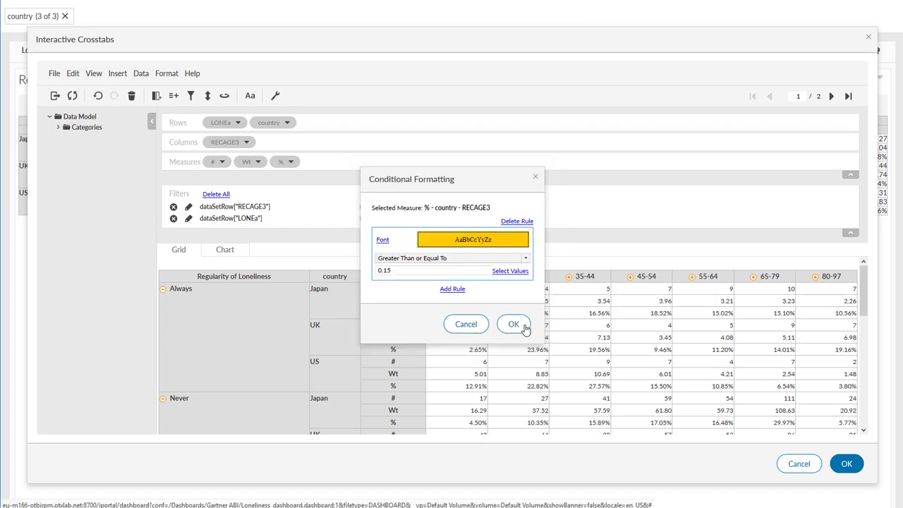
left_click(519, 324)
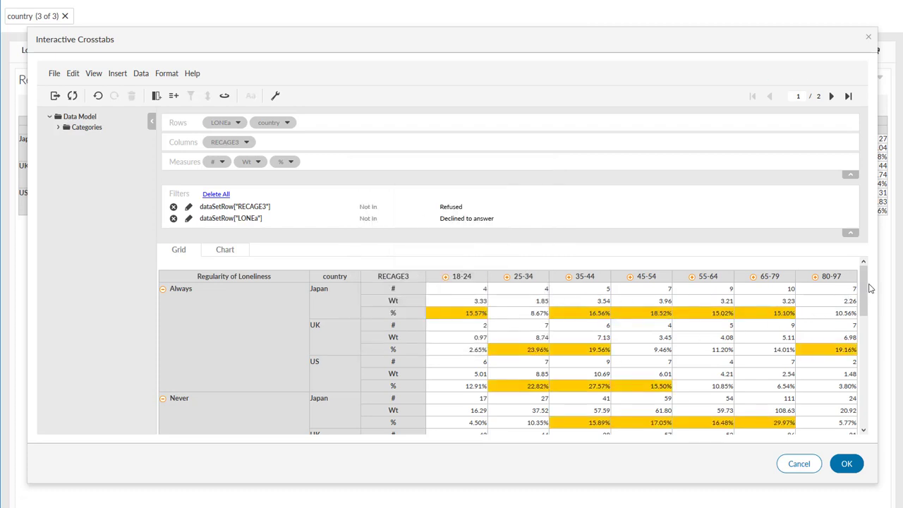
left_click_drag(861, 287, 860, 342)
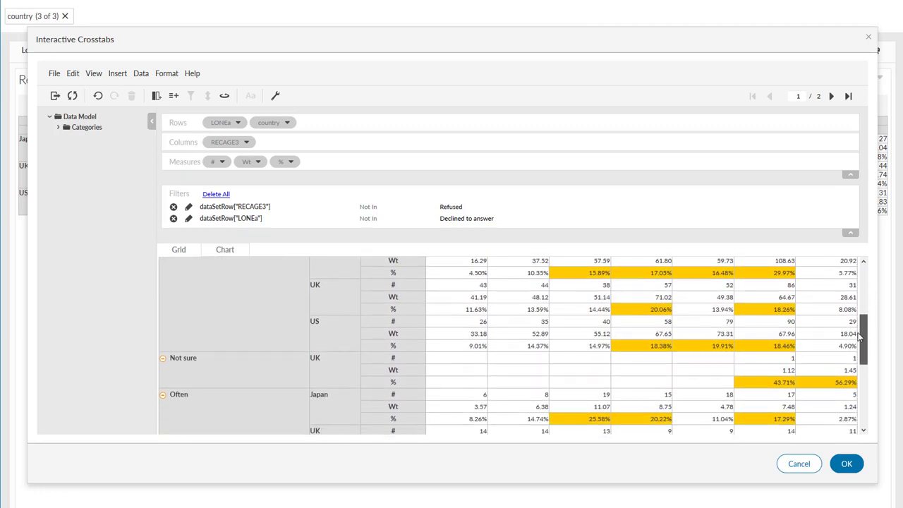
scroll(249, 369, "up", 5)
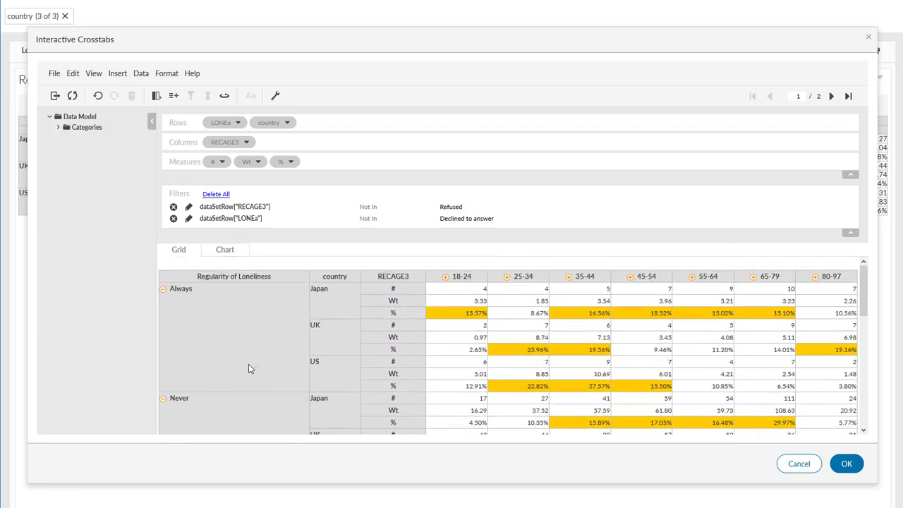
- Add Not sure to the values excluded by the LONEa filter and apply the edited crosstab to the dashboard
left_click(187, 220)
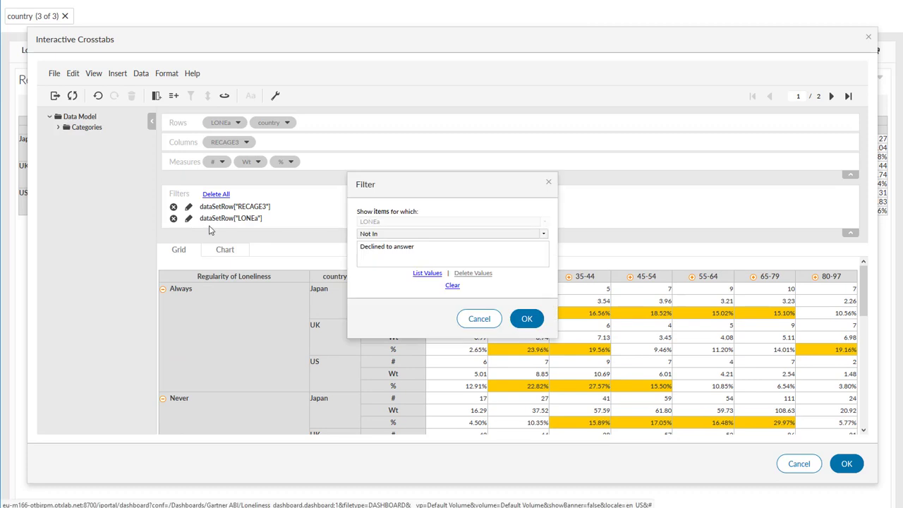
left_click(427, 273)
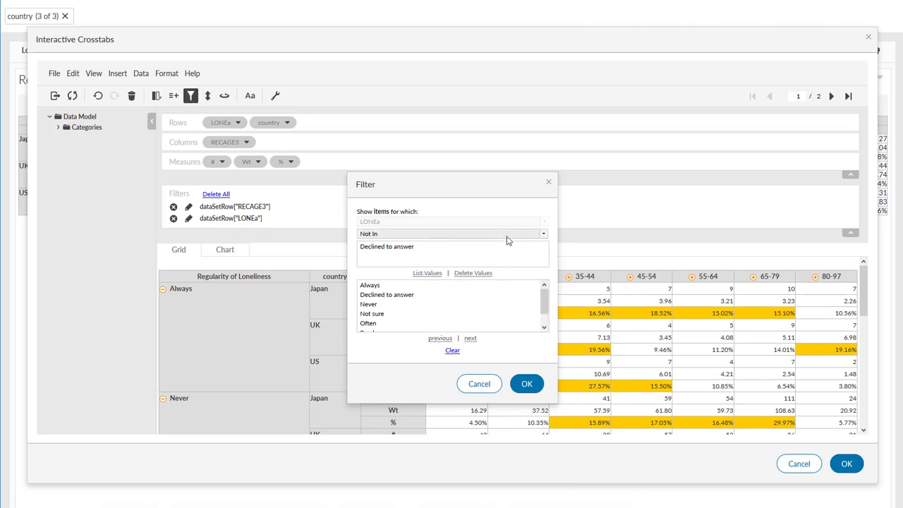
scroll(543, 296, "down", 1)
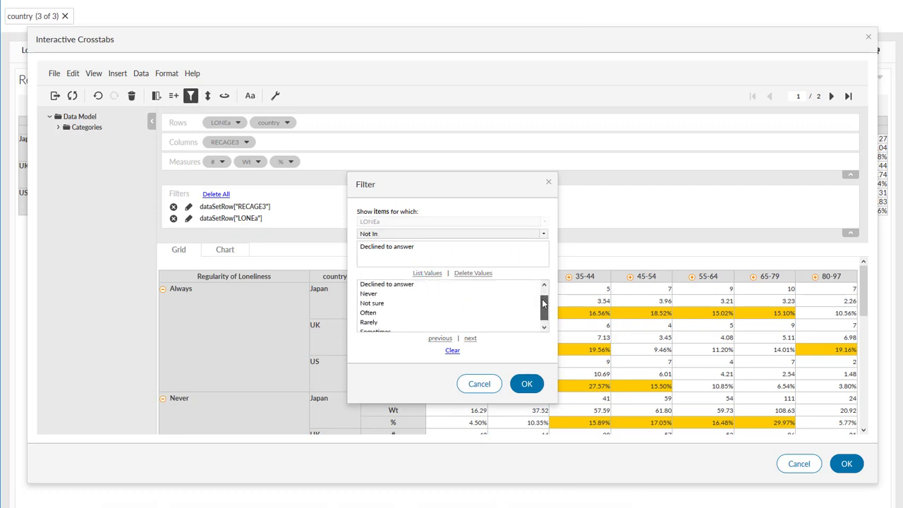
left_click(388, 303)
left_click(526, 383)
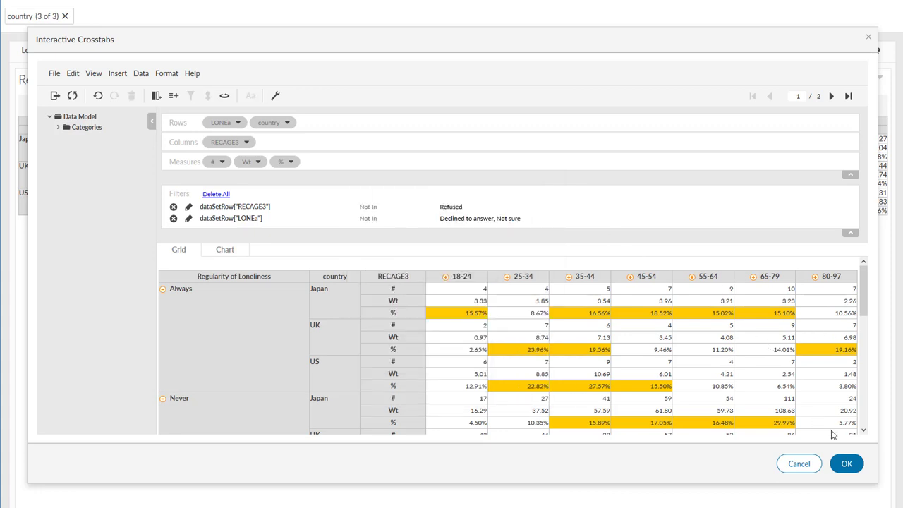
left_click(846, 463)
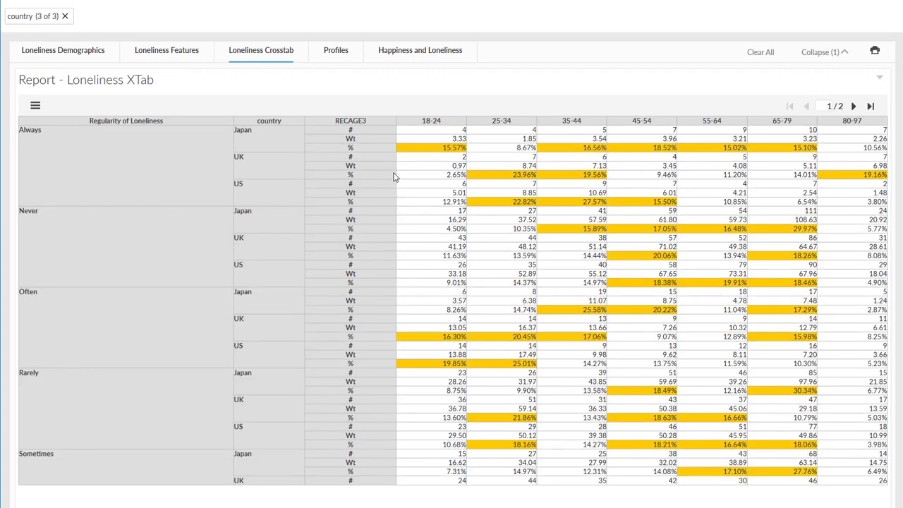
- Examine the % values in the Always rows, comparing Japan, UK and US for ages 18-24 and 25-34
left_click(437, 149)
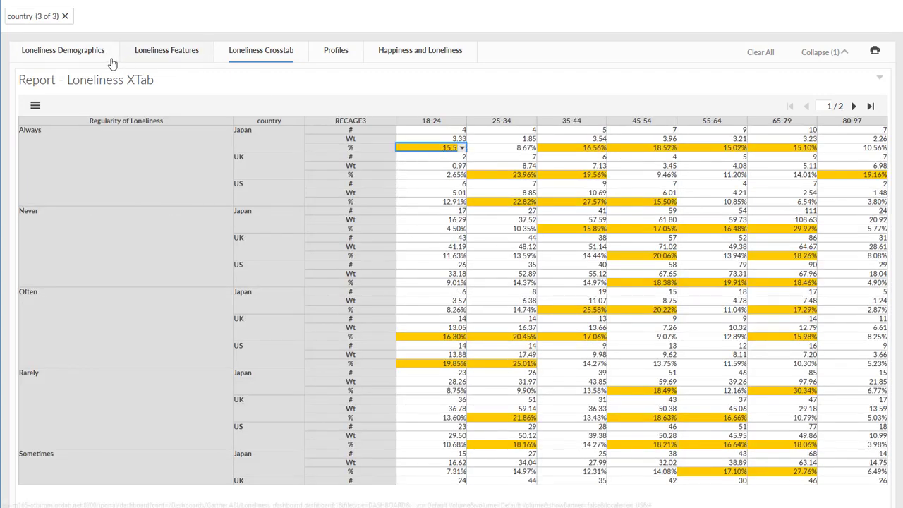
left_click(519, 172)
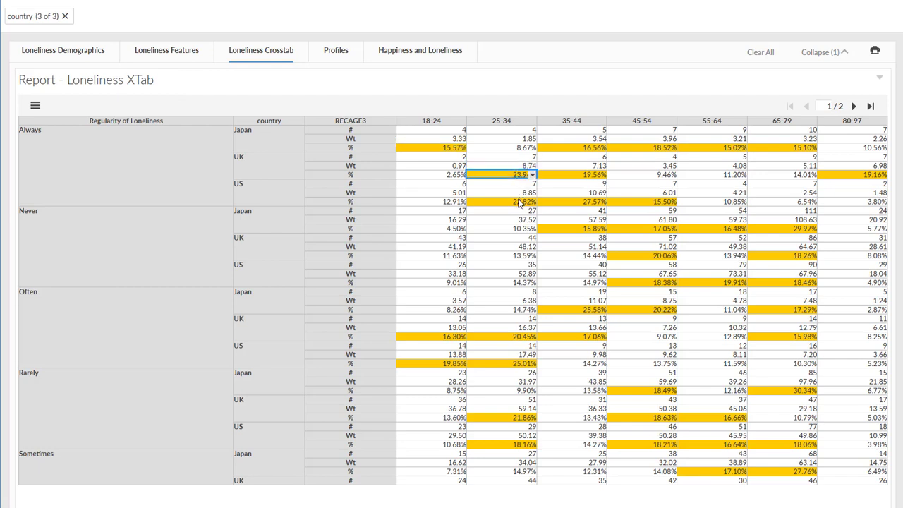
left_click(521, 201)
left_click(487, 175)
left_click(508, 201)
left_click(511, 175)
left_click(519, 150)
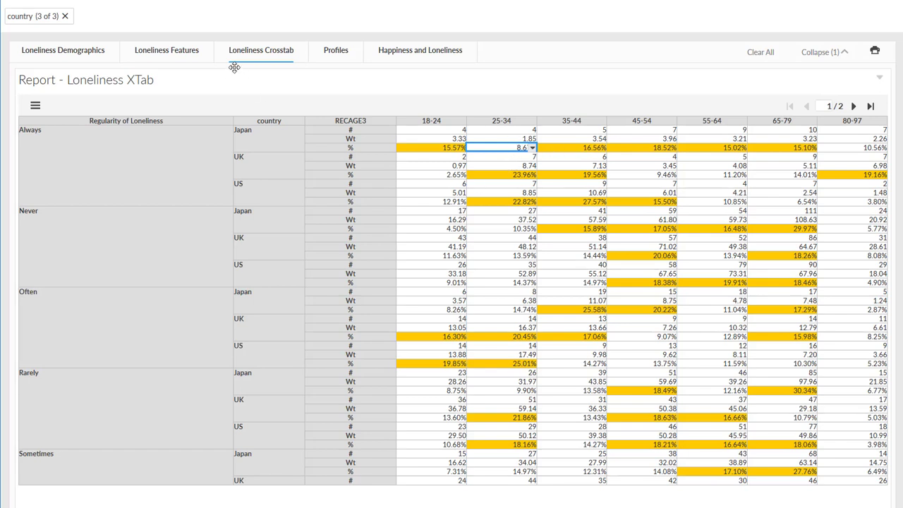
- Show the Loneliness Features page and filter it to Married in the Marital Status chart
left_click(183, 57)
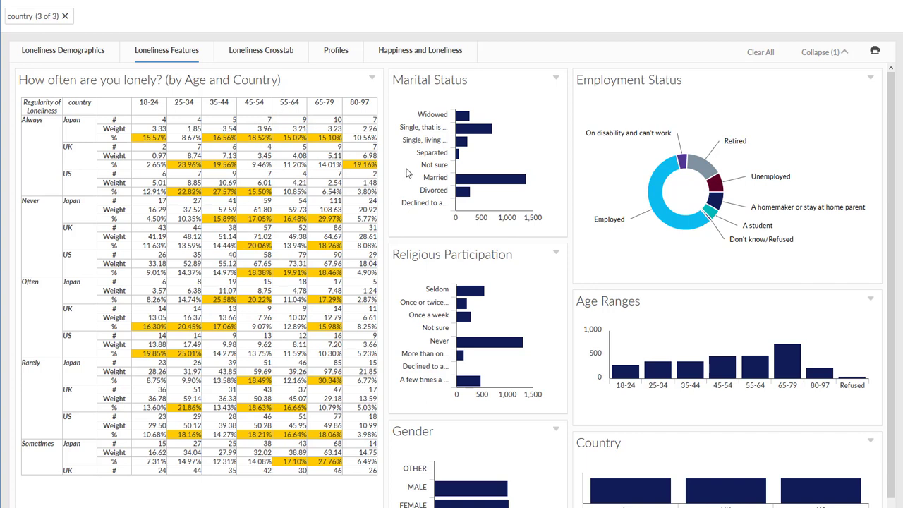
mouse_move(504, 184)
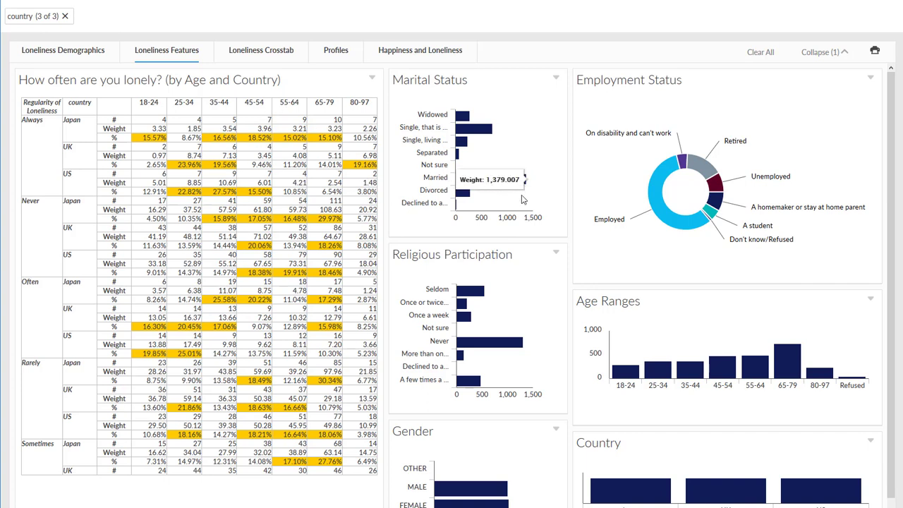
left_click(502, 185)
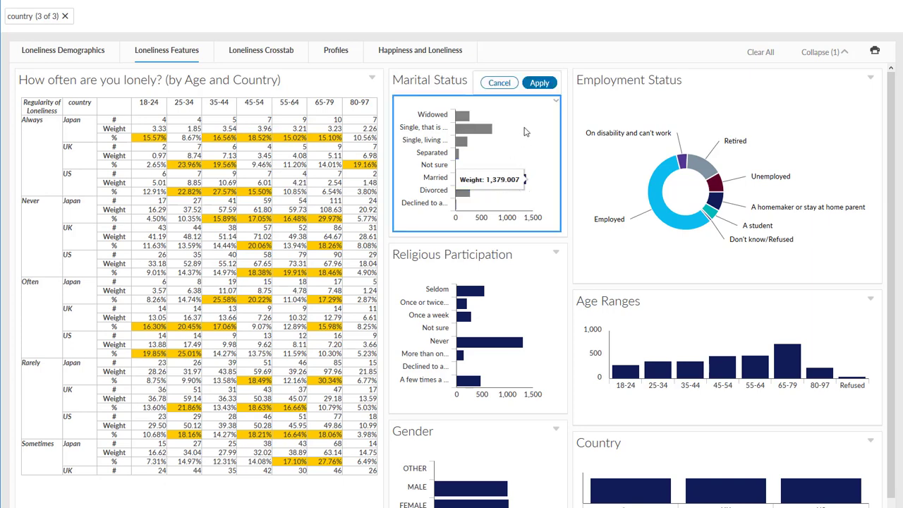
left_click(547, 83)
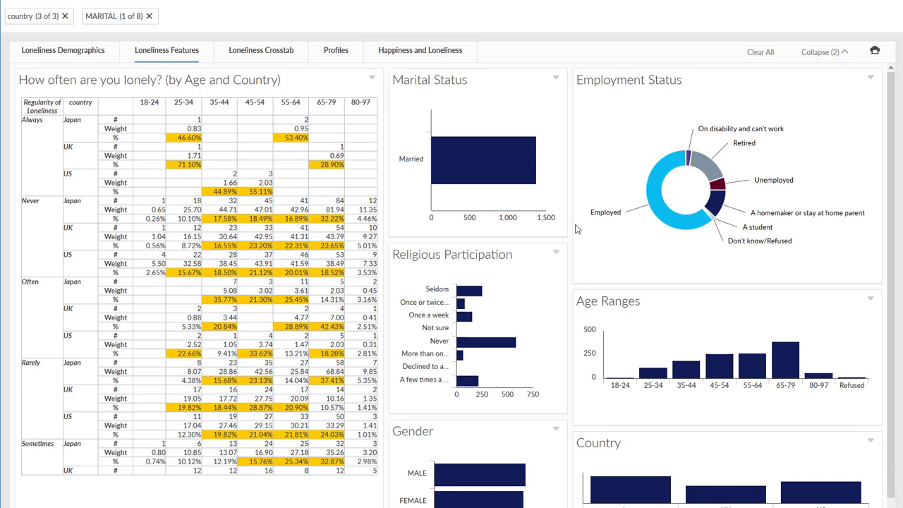
- Change the MARITAL filter from Married to Widowed and apply it
left_click(115, 17)
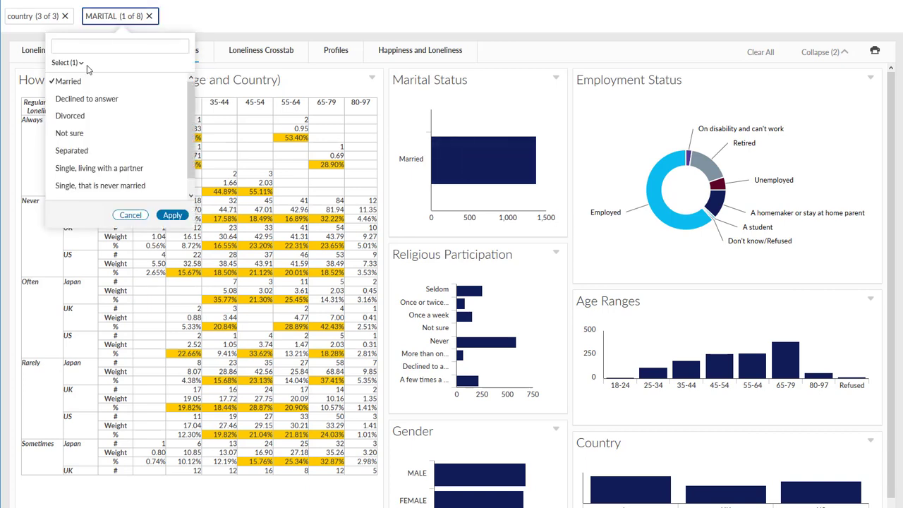
left_click(70, 85)
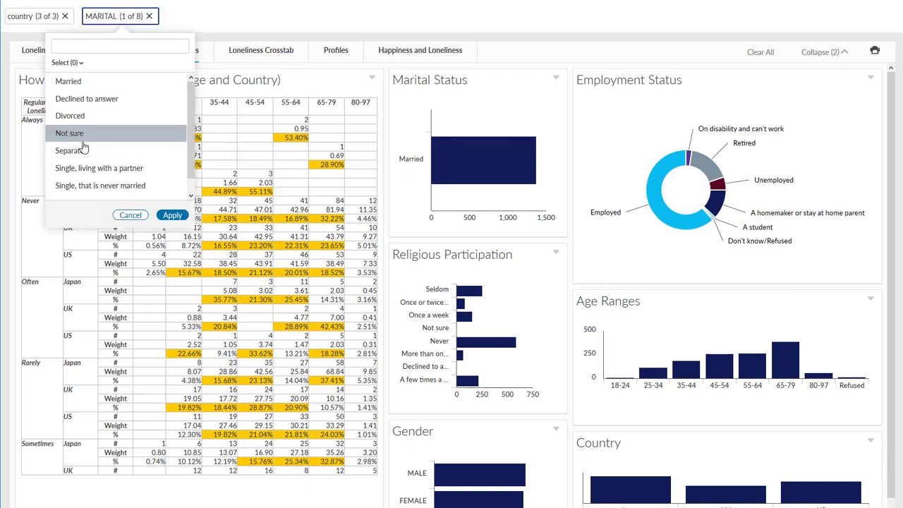
scroll(81, 162, "down", 1)
left_click(79, 188)
left_click(172, 215)
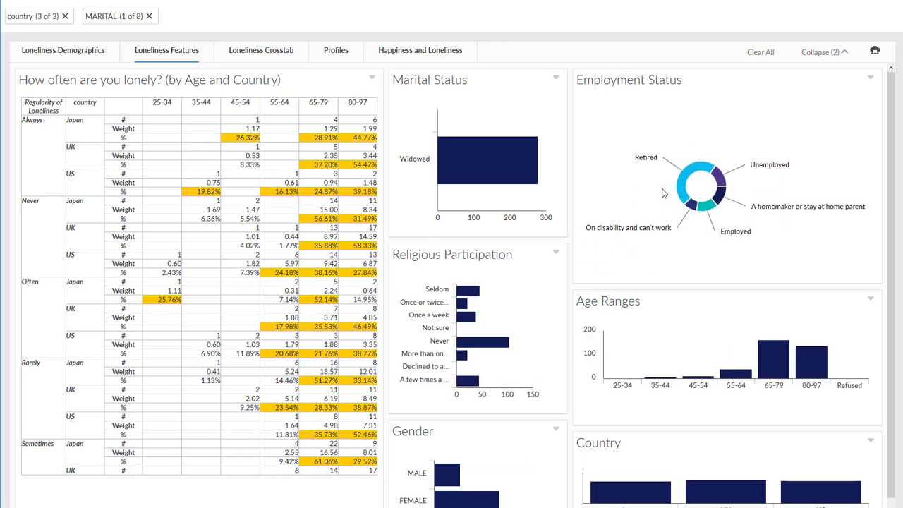
mouse_move(694, 170)
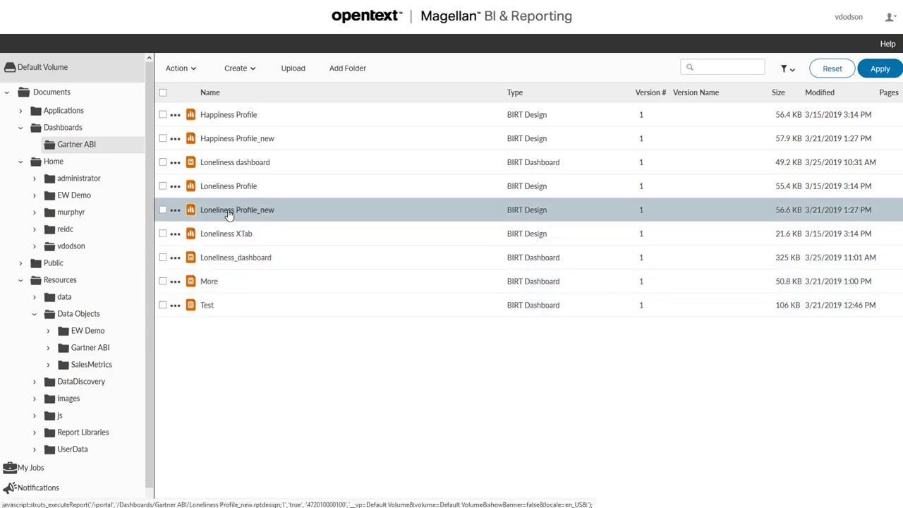
- Create a new data design and upload GartnerConsumerValues_2017.xlsx, GartnerConsumerValues_CountryLookUp.xlsx and GartnerConsumerValues_EmploymentLookUp.xlsx from the desktop
left_click(258, 68)
left_click(272, 94)
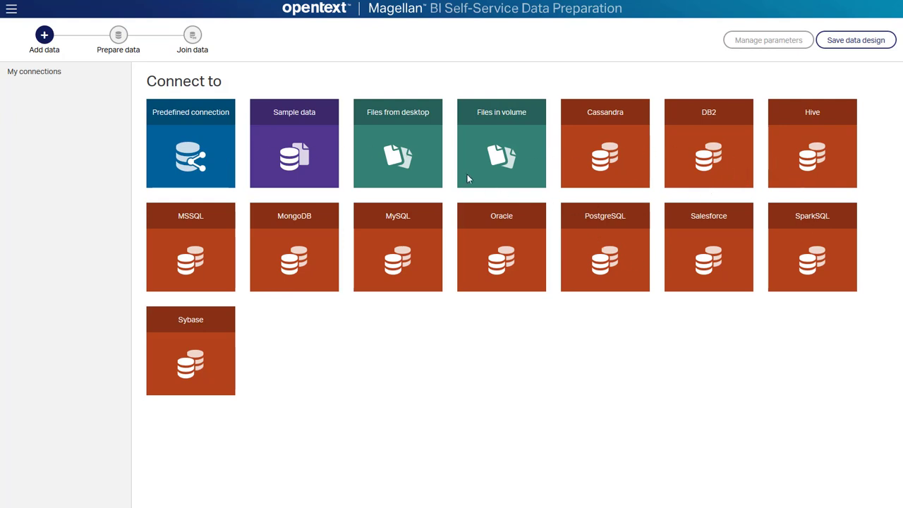
left_click(393, 146)
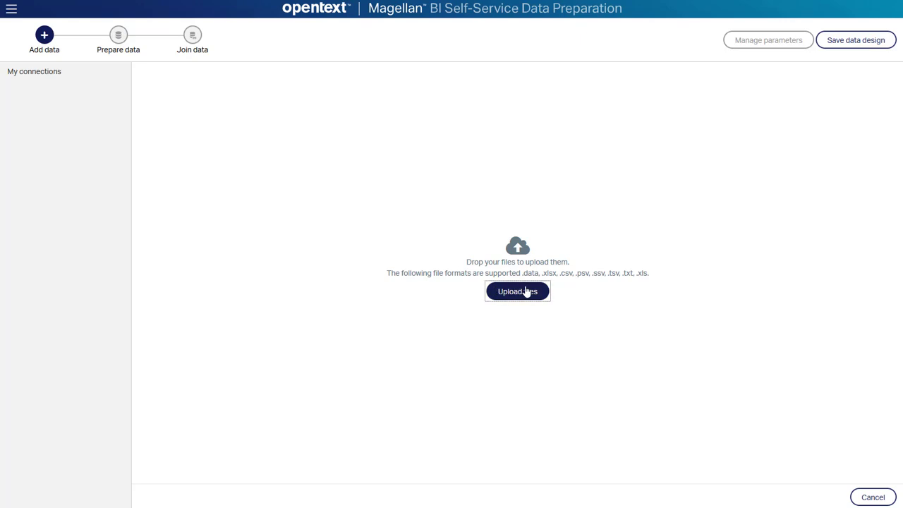
left_click(527, 292)
left_click(163, 35)
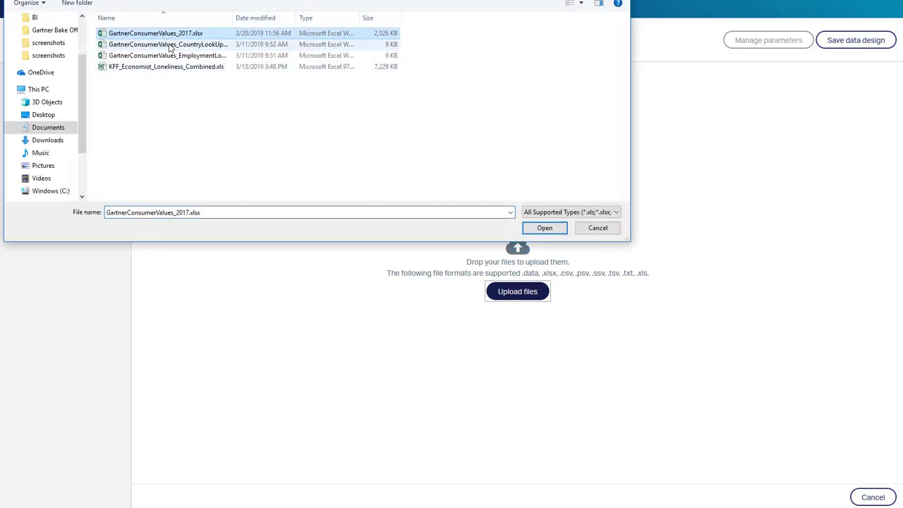
left_click(169, 55, "shift")
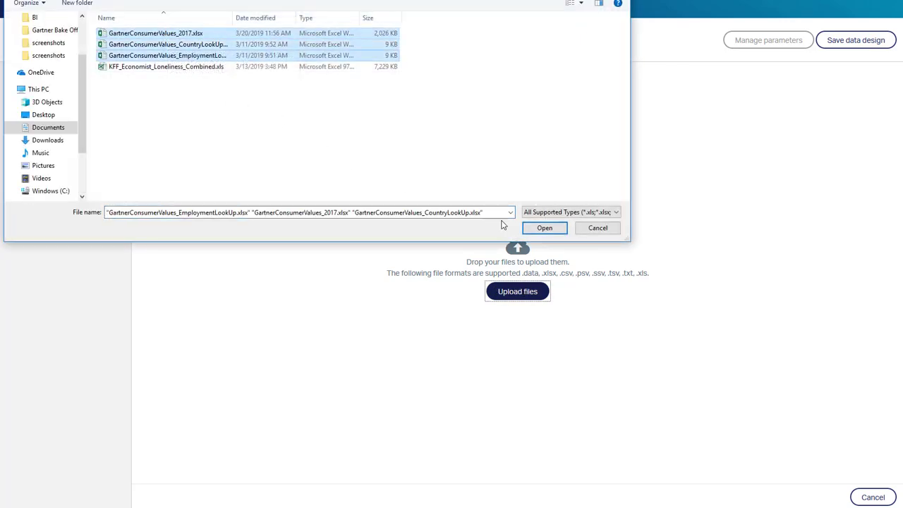
left_click(544, 228)
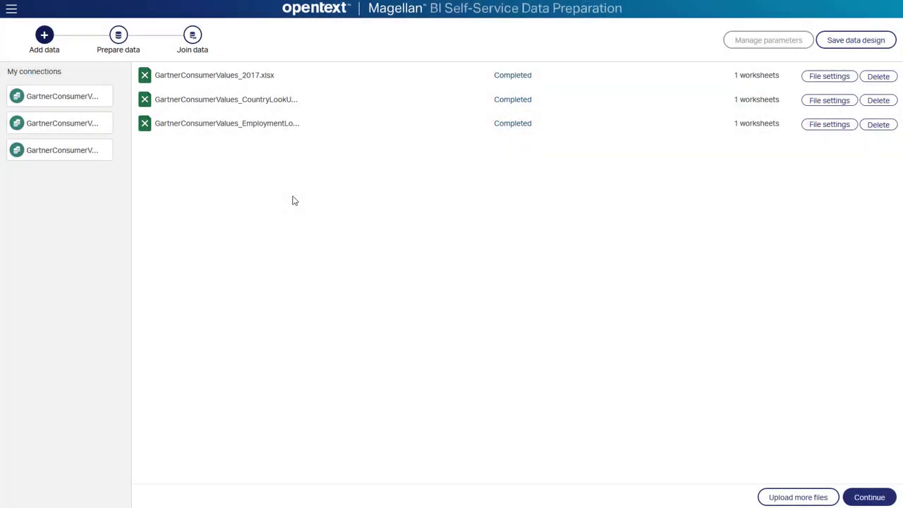
- Include Sheet1 of the EmploymentLookUp and CountryLookUp sources and the Wave 8_All countries with weigh worksheet of GartnerConsumerValues_2017
left_click(74, 100)
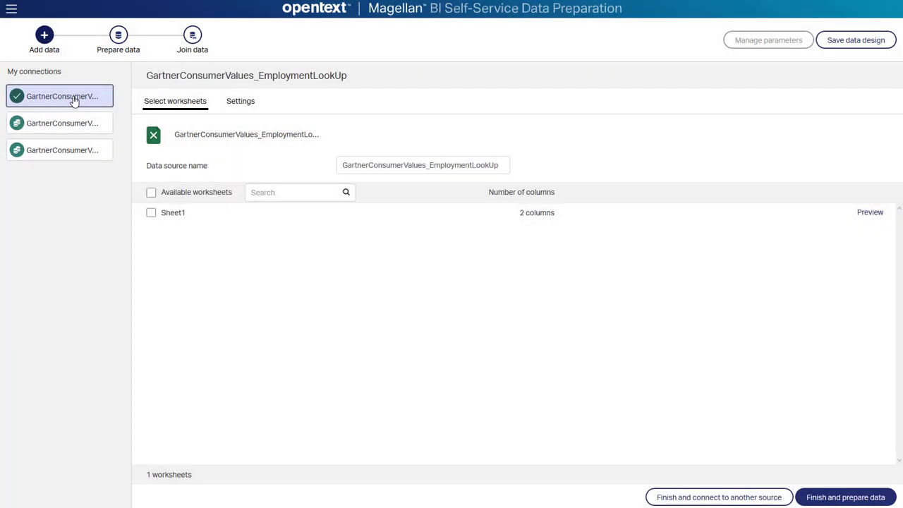
left_click(151, 214)
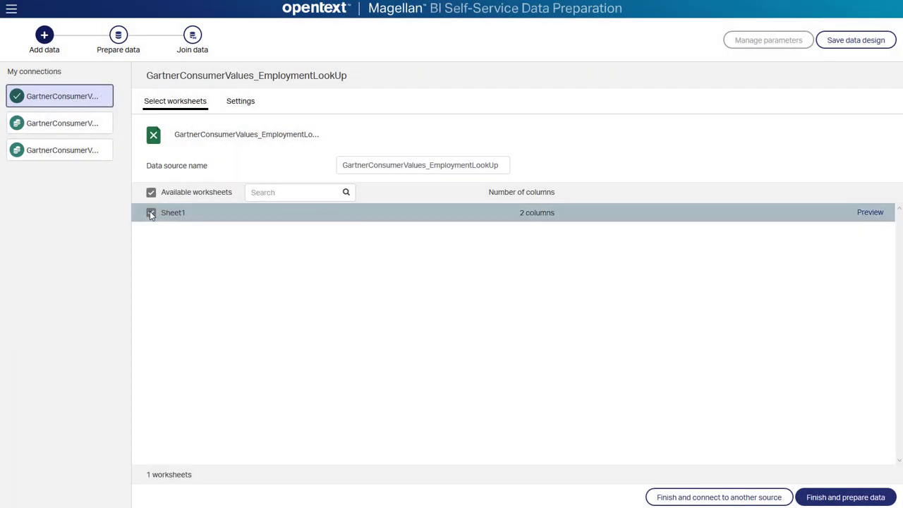
left_click(57, 124)
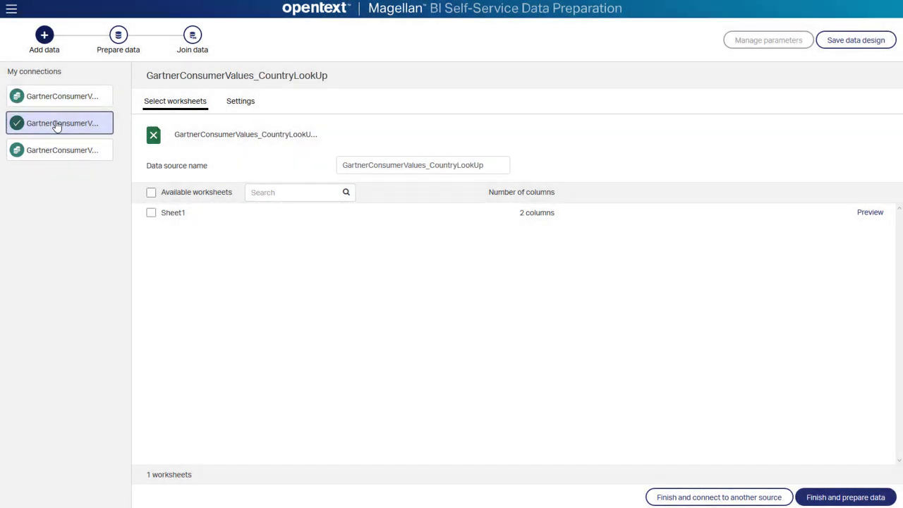
left_click(151, 214)
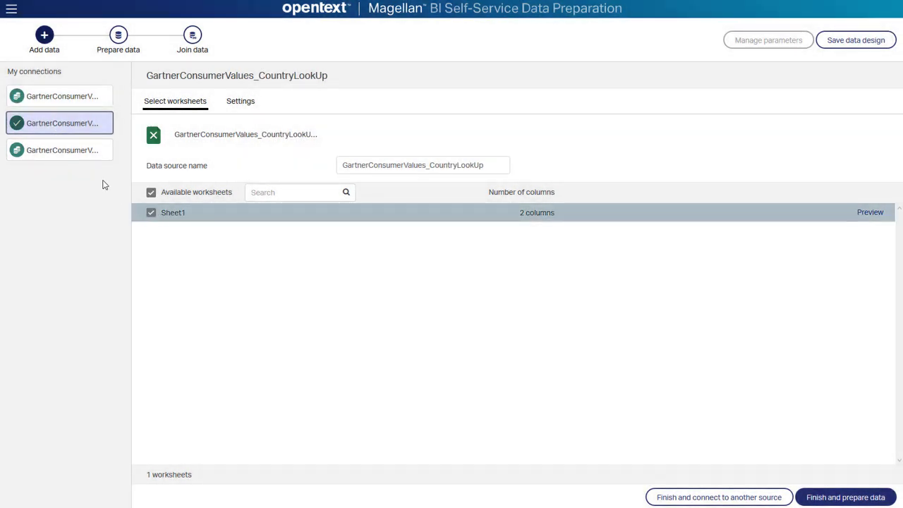
left_click(72, 151)
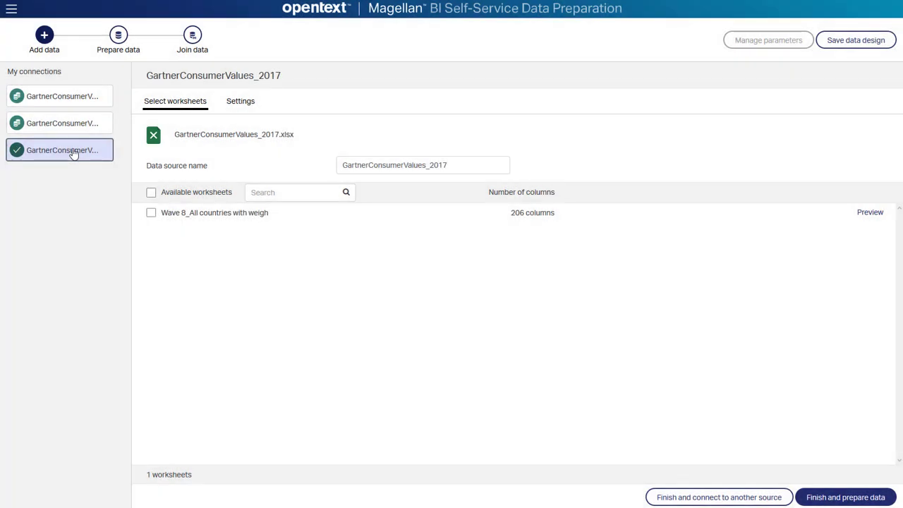
left_click(152, 213)
- Go to data preparation and rename the employment lookup dataset Sheet1 as EmploymentData
left_click(119, 38)
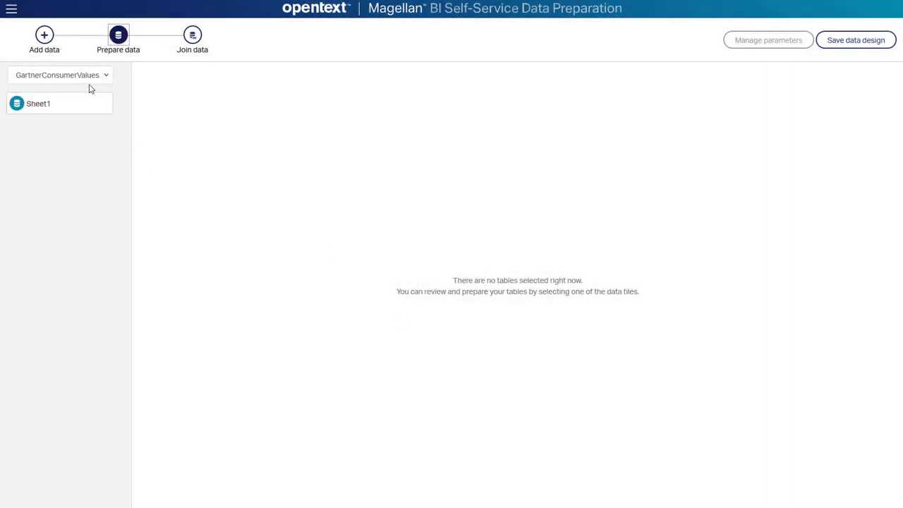
left_click(71, 105)
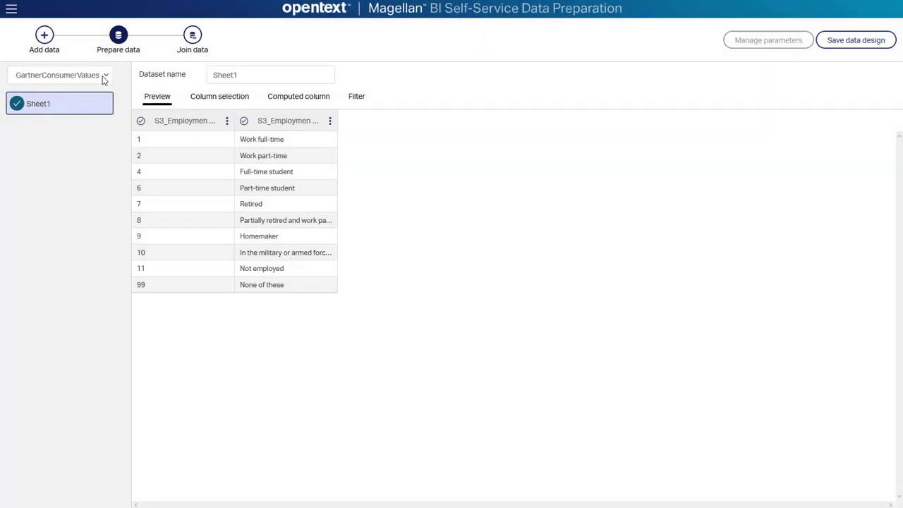
left_click_drag(297, 75, 194, 74)
type("Emp")
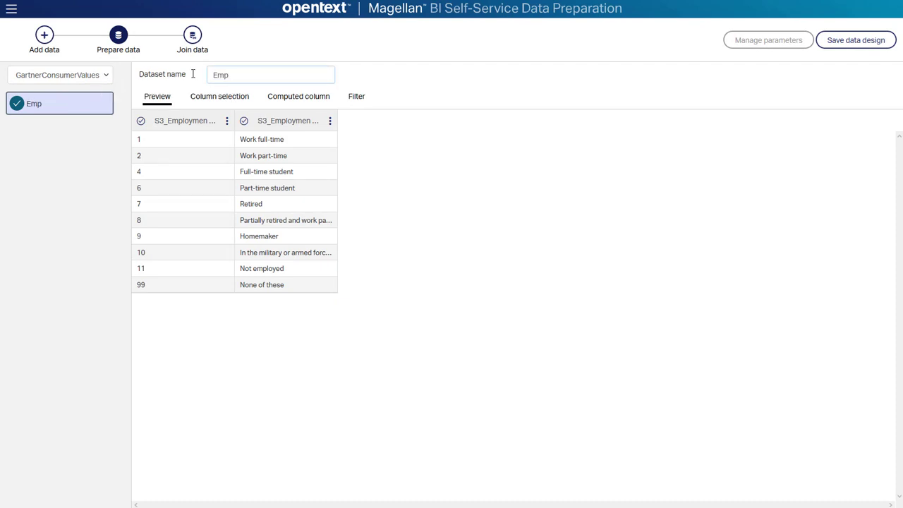
type("loymentData")
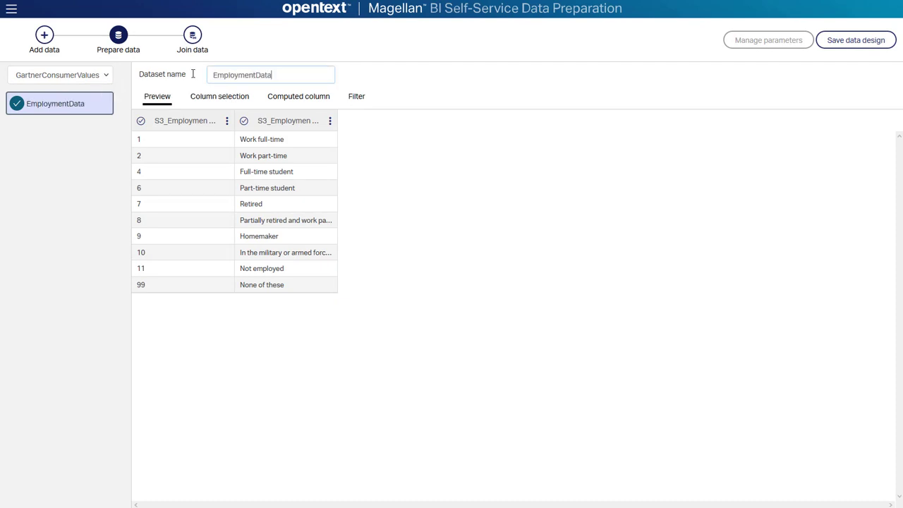
- Switch to the country lookup source and rename its dataset Sheet11 as CountryData
left_click(105, 75)
left_click(70, 103)
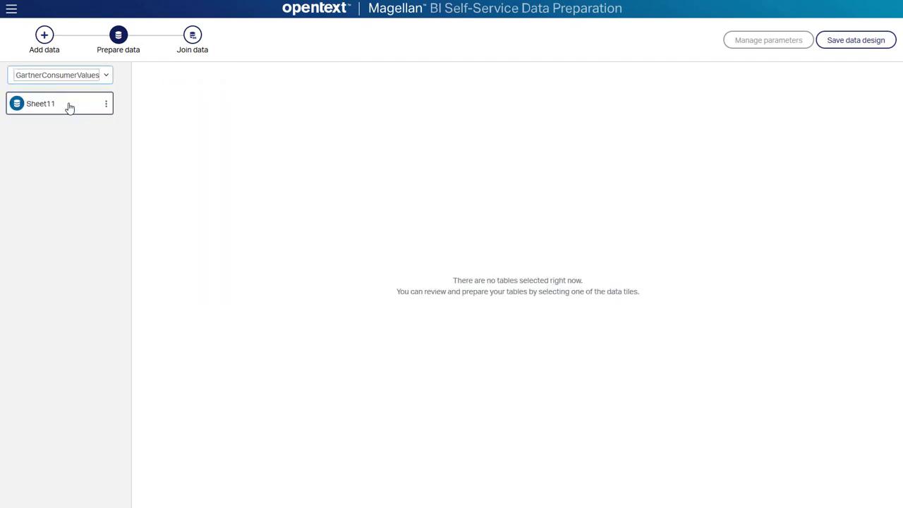
left_click(70, 106)
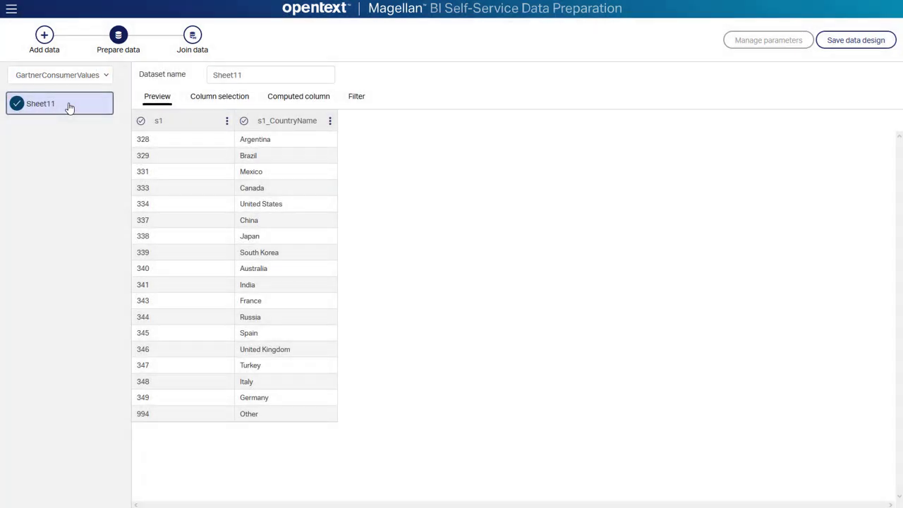
left_click_drag(278, 78, 177, 80)
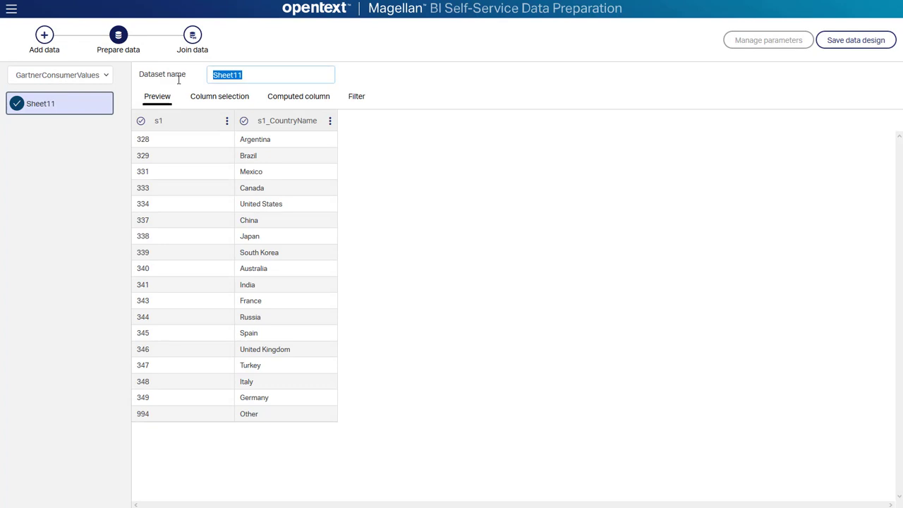
type("Coiuntry")
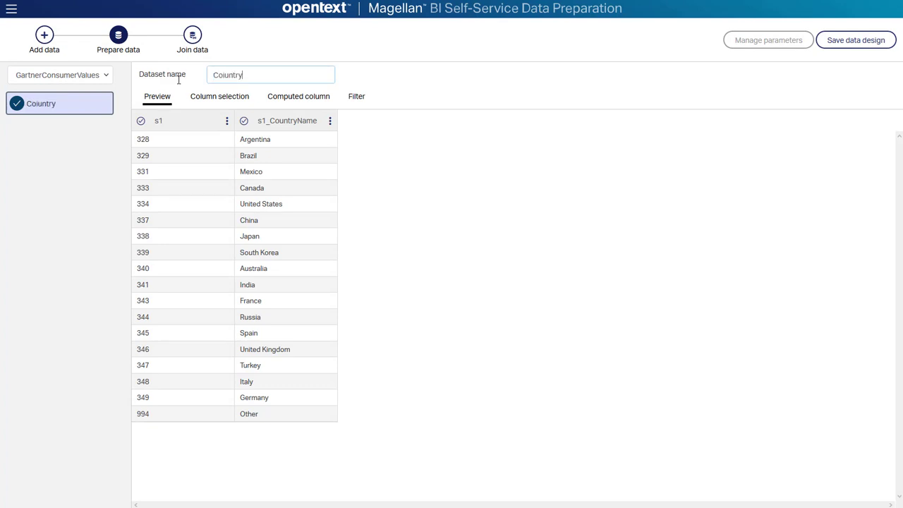
type("DA")
key("BackSpace")
key("BackSpace")
key("BackSpace")
- Switch to the GartnerConsumerValues_2017 source and rename its dataset GartnerConsumerValues
left_click(68, 79)
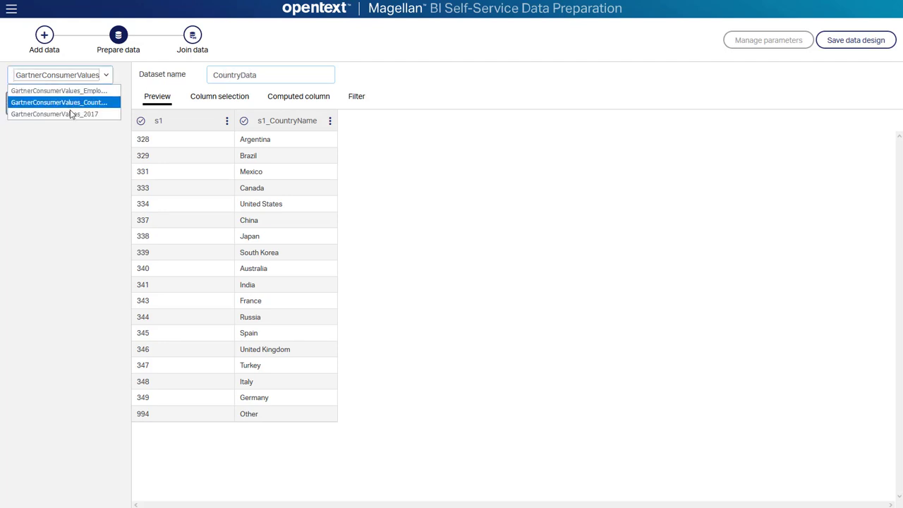
left_click(71, 113)
left_click(72, 111)
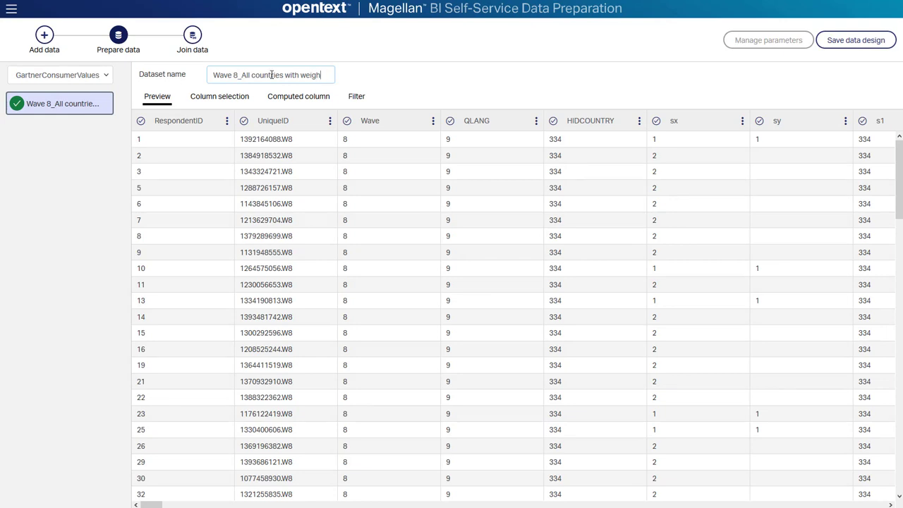
left_click_drag(324, 75, 189, 75)
type("Ga")
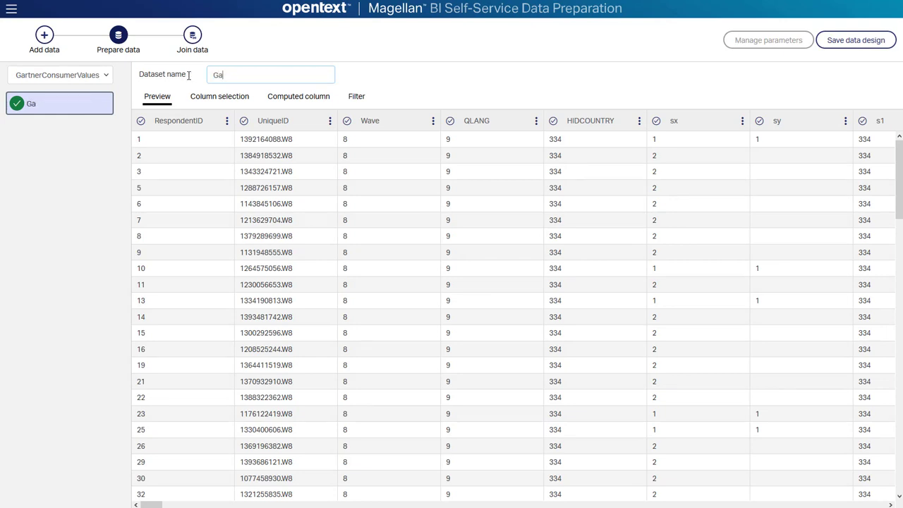
type("rtnerConsumerValues")
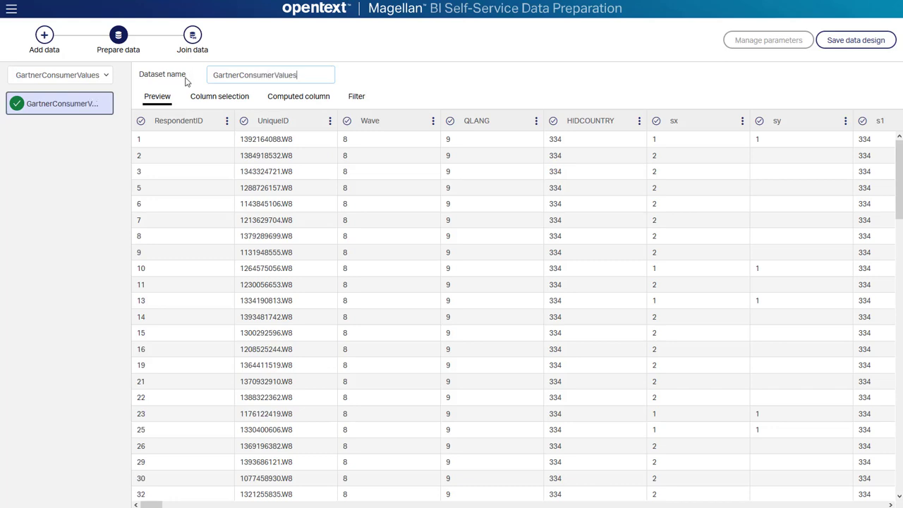
- Build a data model that inner-joins GartnerConsumerValues to CountryData on s1 and to EmploymentData on S3_Employment_Rspt
left_click(193, 36)
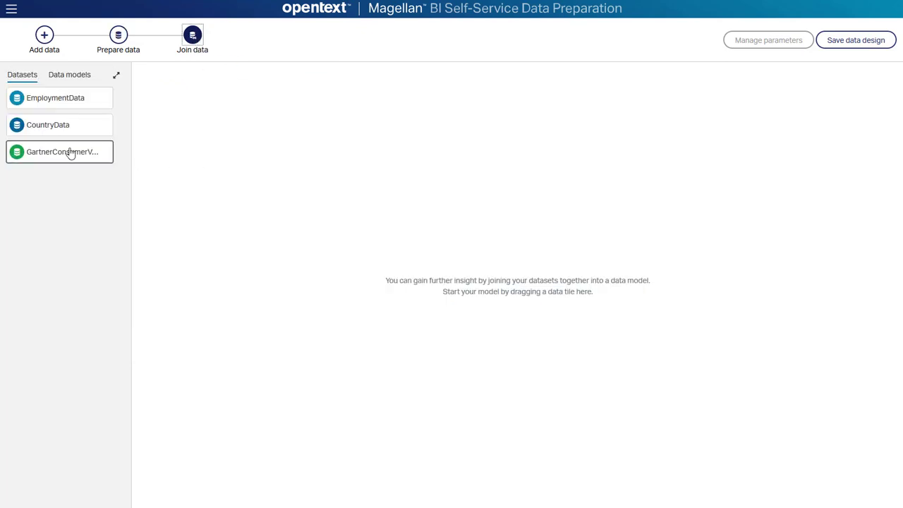
left_click_drag(49, 151, 297, 155)
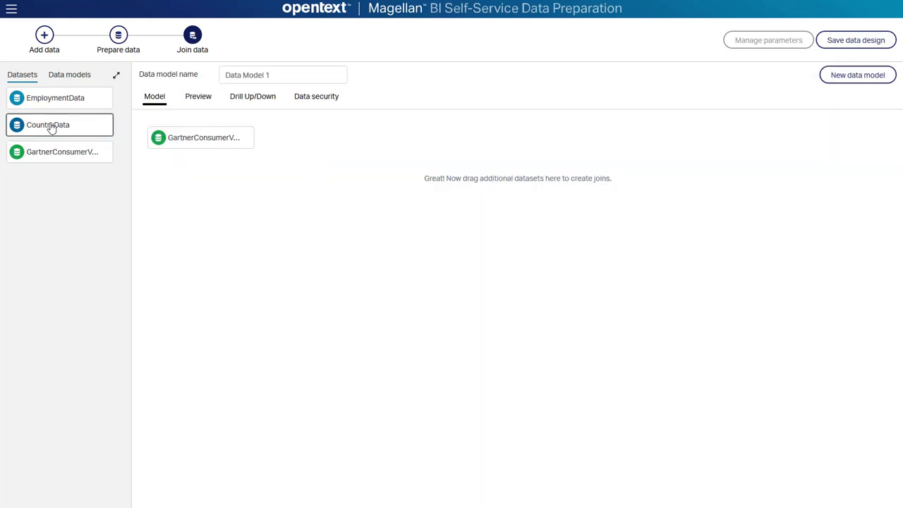
left_click_drag(50, 127, 419, 233)
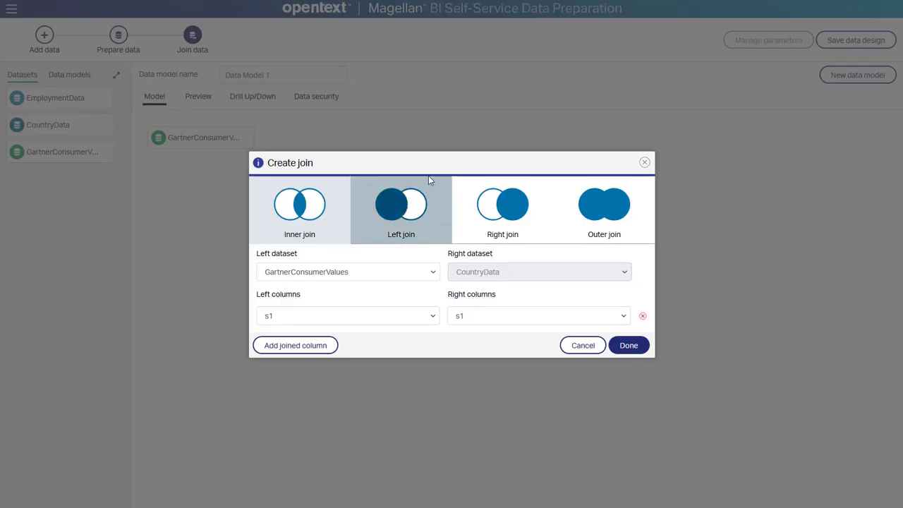
left_click(433, 316)
left_click(434, 317)
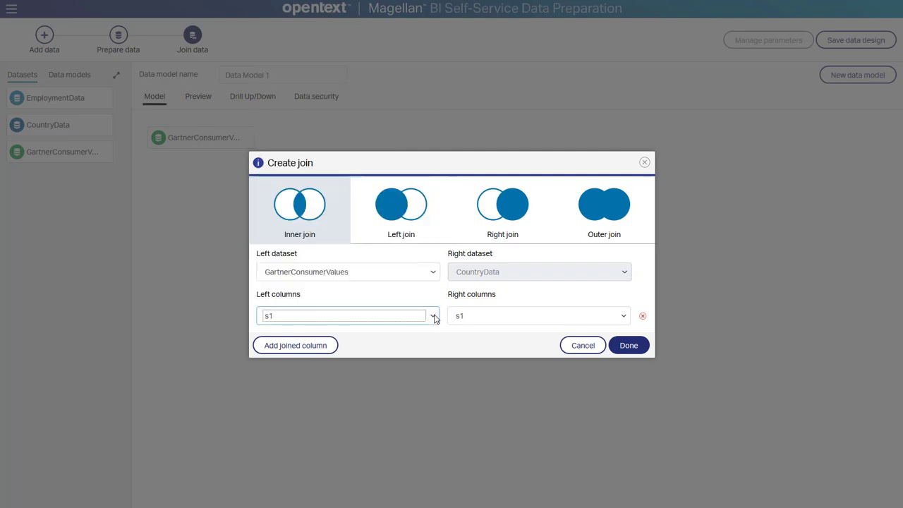
left_click(623, 317)
left_click(624, 319)
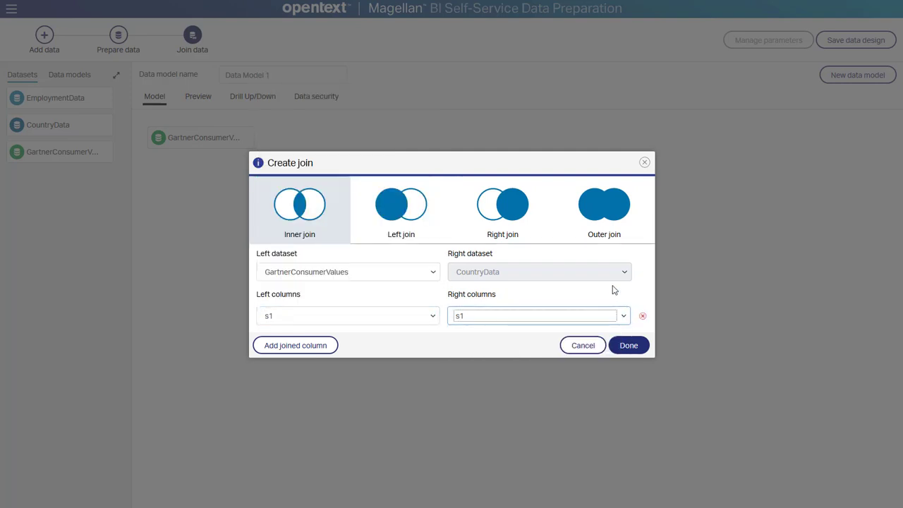
left_click(623, 315)
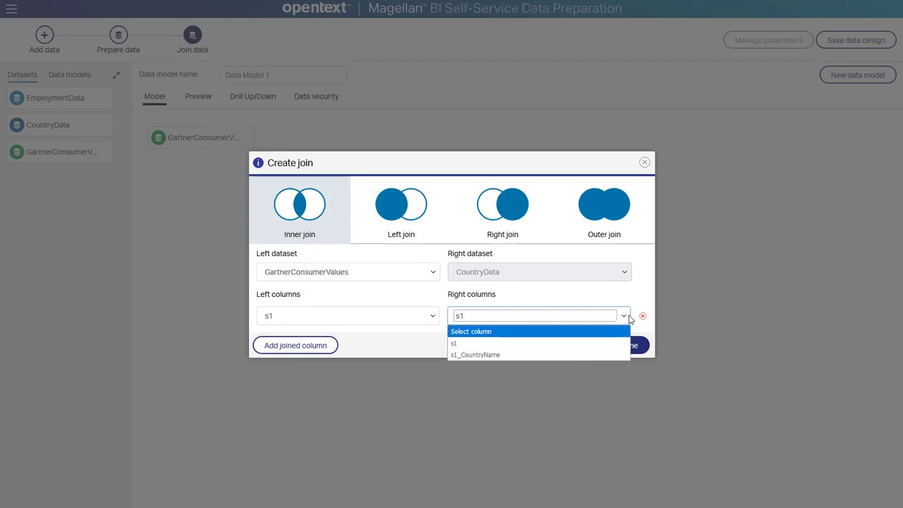
left_click(625, 317)
left_click(627, 346)
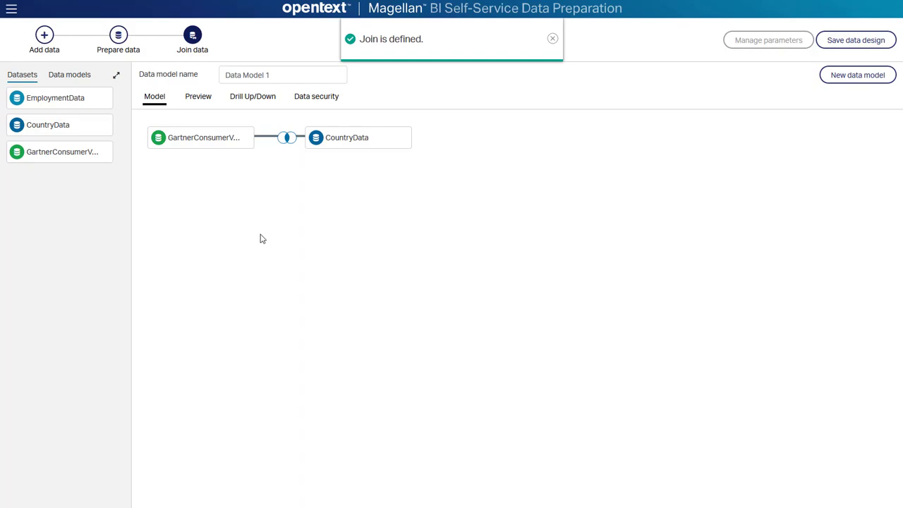
left_click_drag(72, 99, 418, 253)
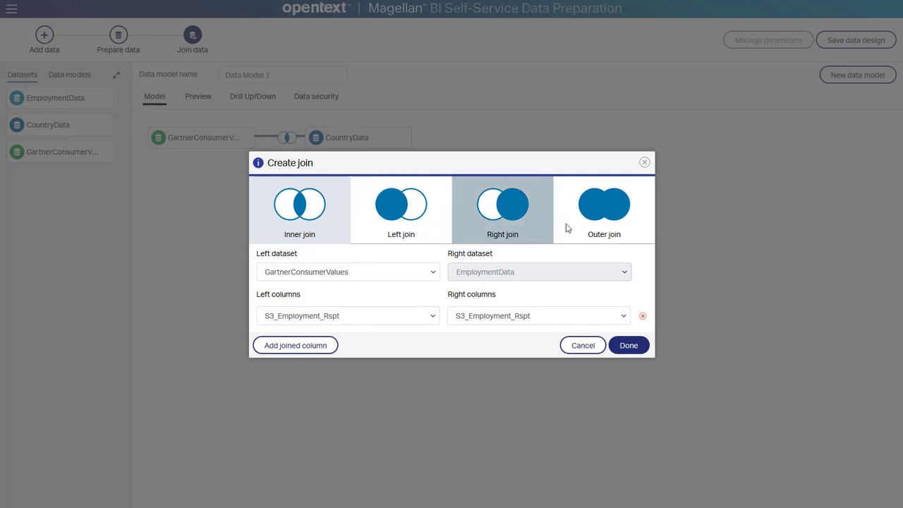
left_click(636, 346)
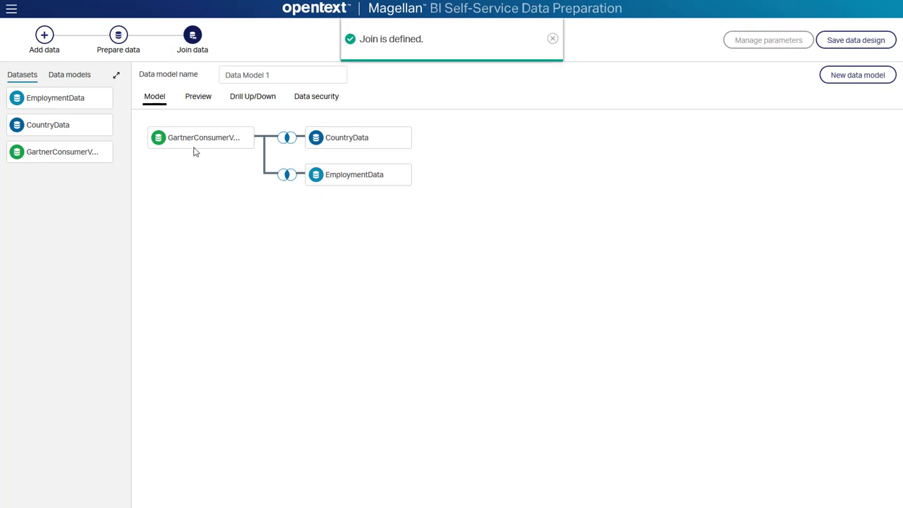
- Preview the joined country and employment columns of the data model and replace the model's default name
left_click(199, 105)
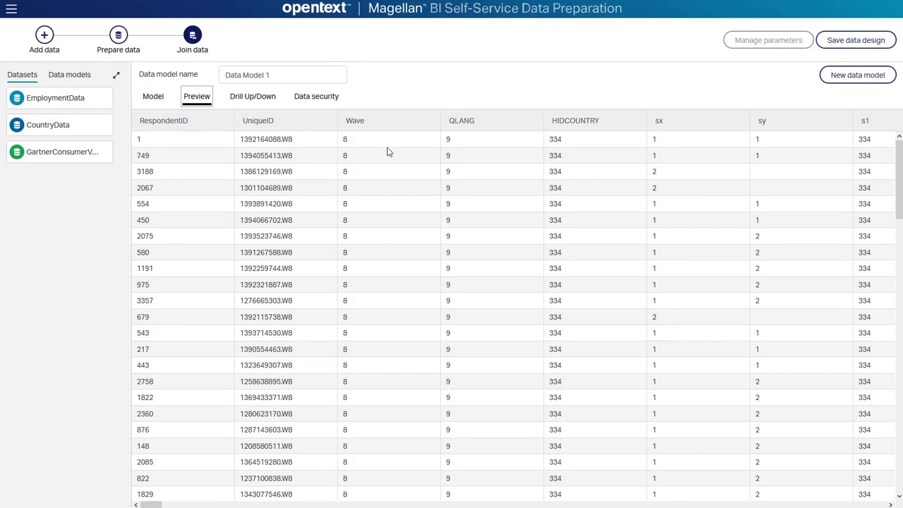
left_click_drag(152, 505, 896, 504)
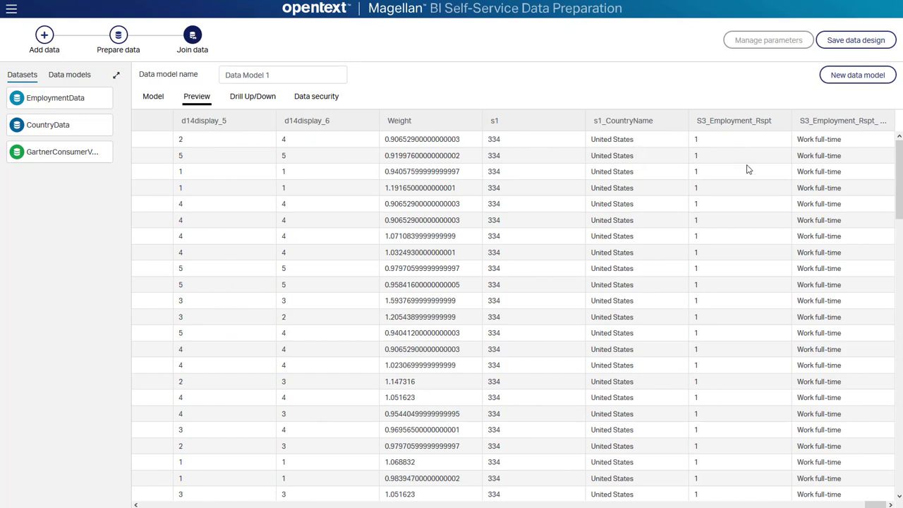
scroll(749, 167, "down", 5)
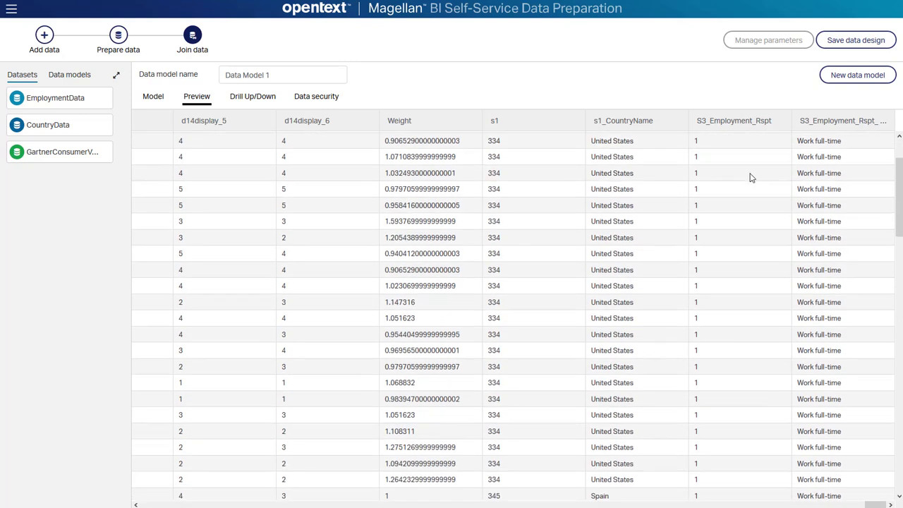
scroll(899, 254, "up", 5)
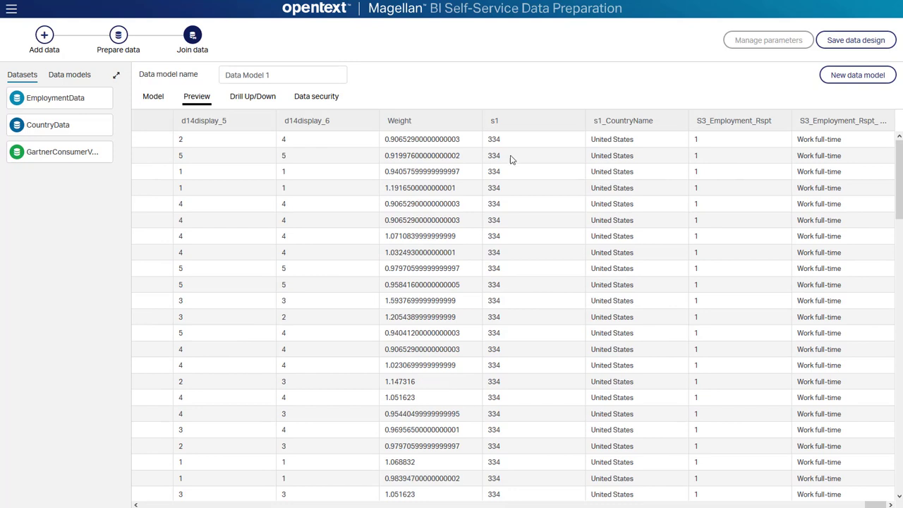
left_click_drag(299, 74, 185, 76)
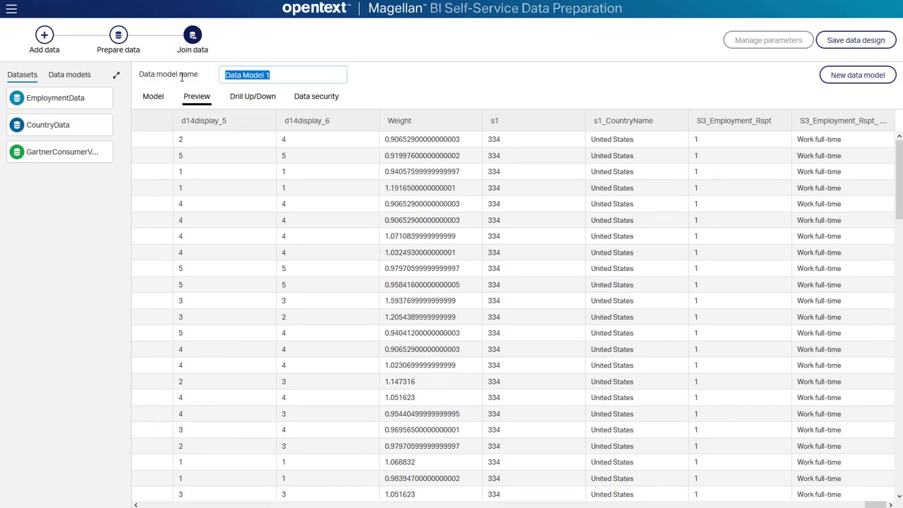
type("G")
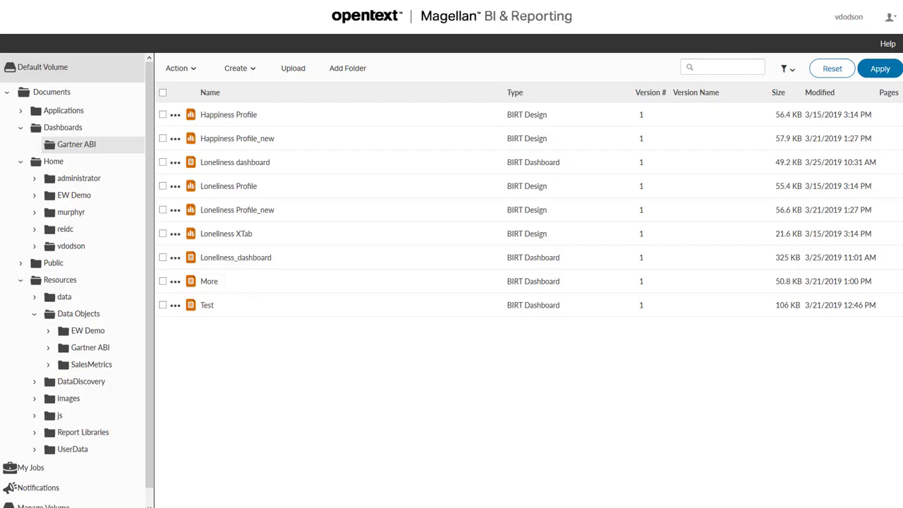
- Create a new dashboard from the Gartner ABI folder and rename its first tab Loneliness
left_click(250, 68)
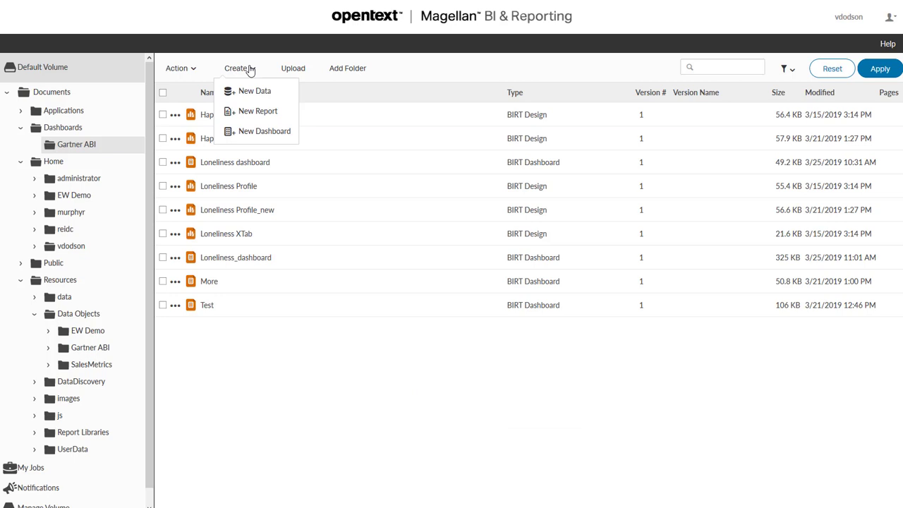
left_click(290, 135)
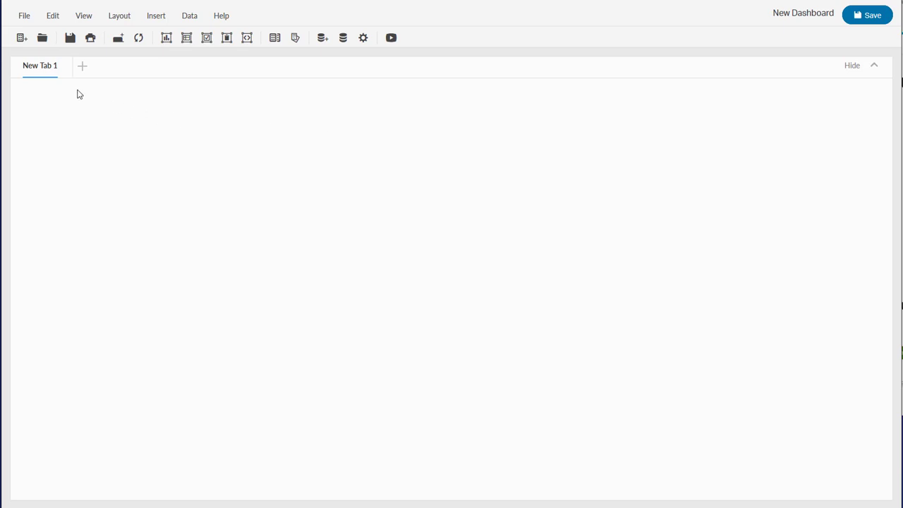
right_click(49, 71)
left_click(55, 189)
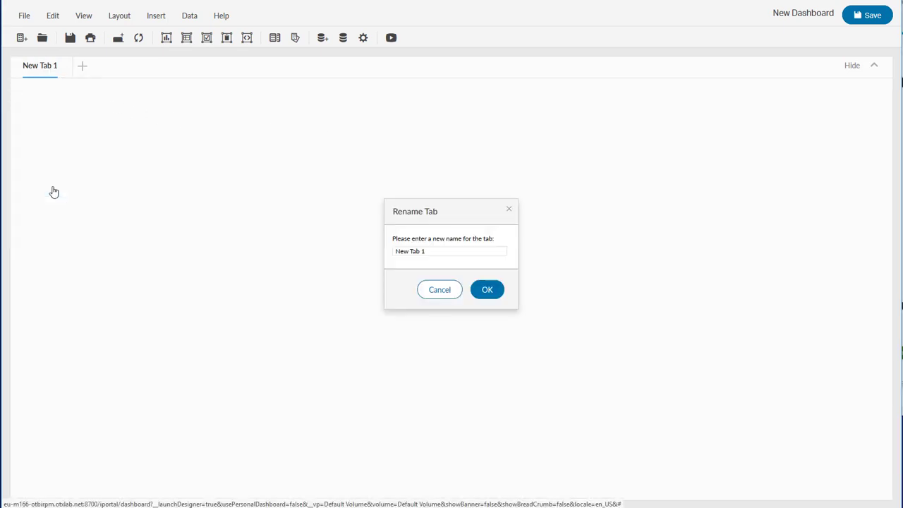
type("Loneliness")
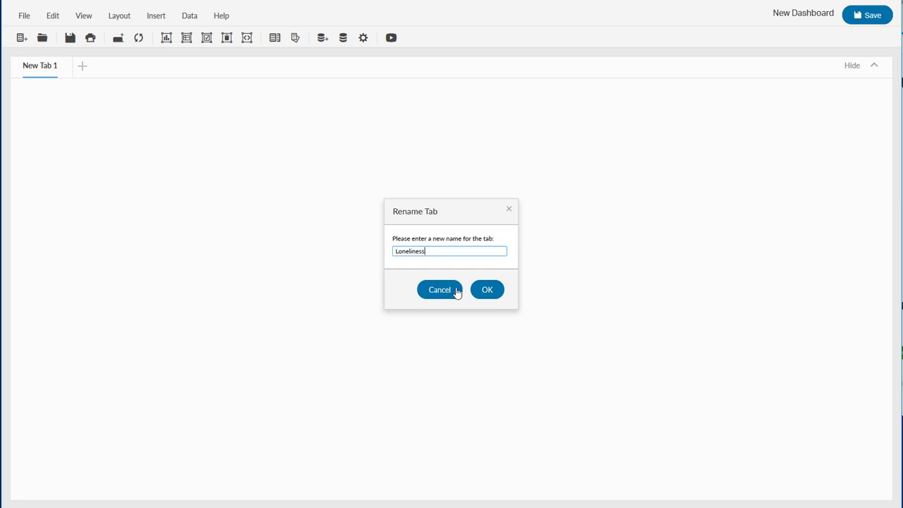
left_click(488, 290)
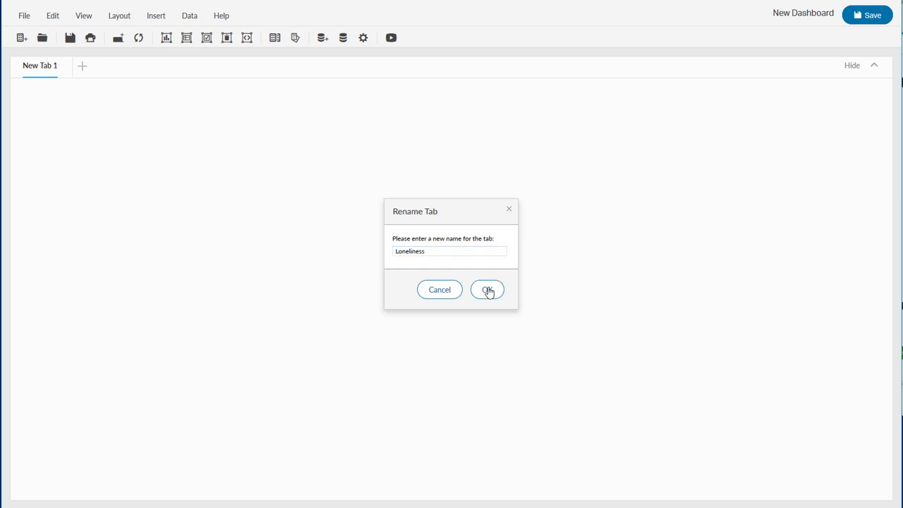
- Add the Percent Loneliness - Multi.datadesign data object to the dashboard's selected data
left_click(345, 40)
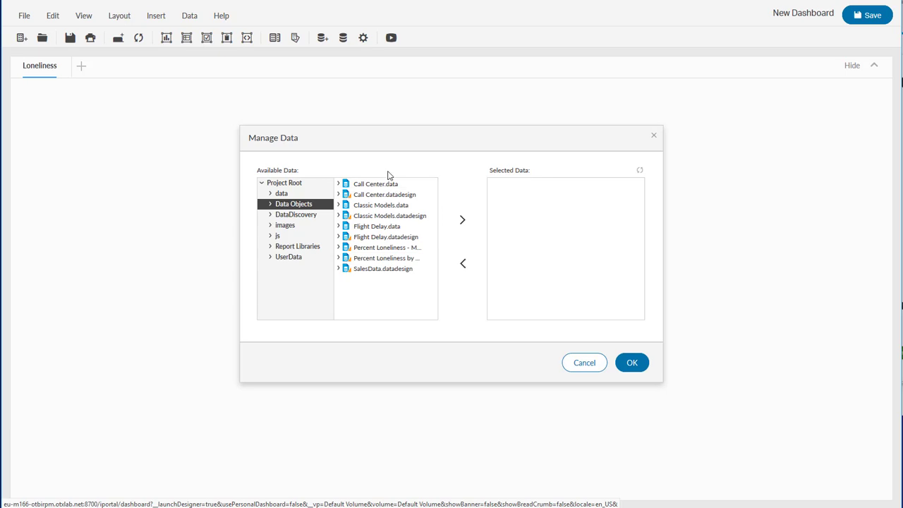
left_click(379, 248)
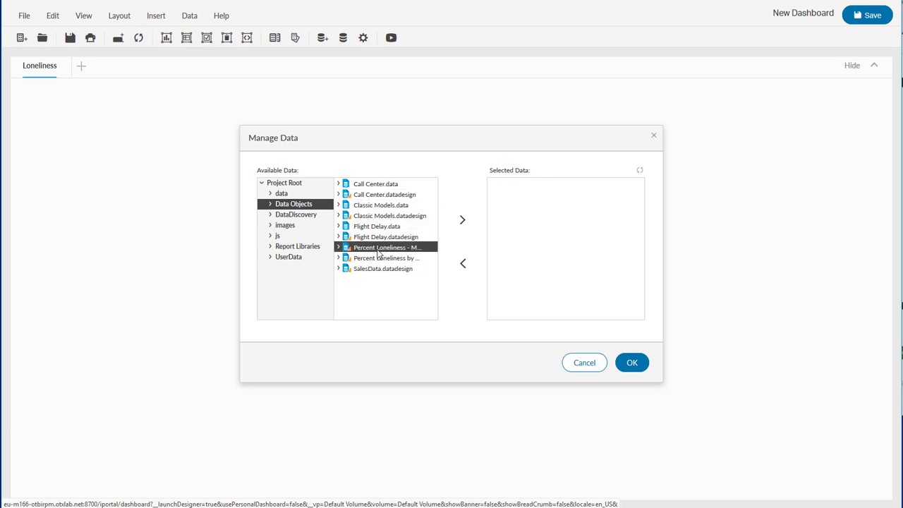
left_click(462, 220)
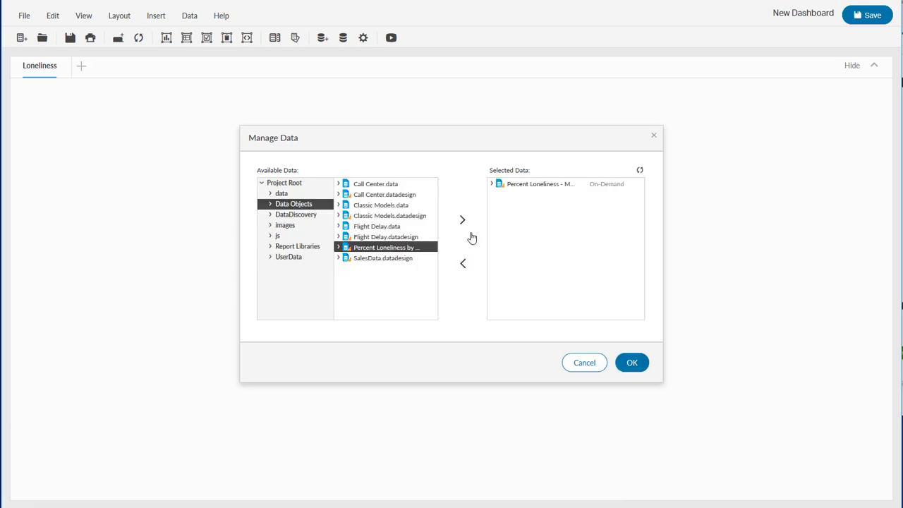
left_click(634, 363)
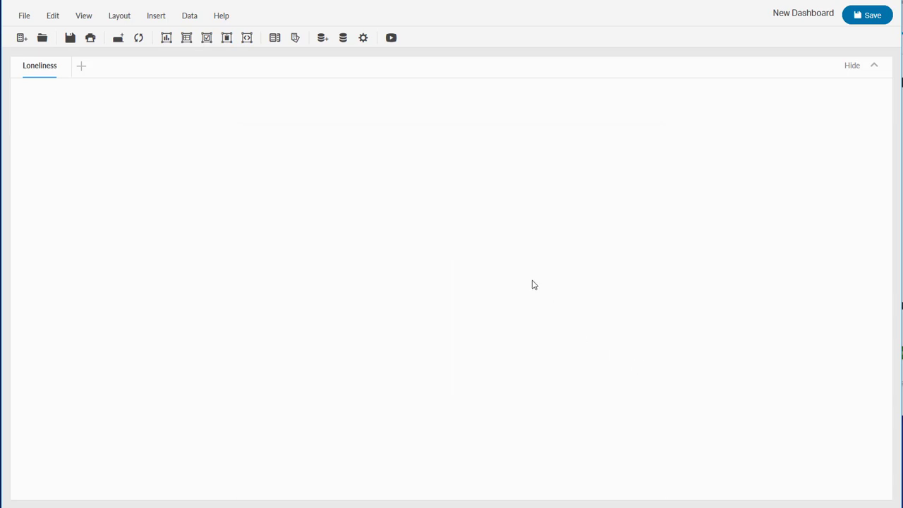
- Insert a column chart into the dashboard's Loneliness tab
left_click(157, 16)
mouse_move(169, 36)
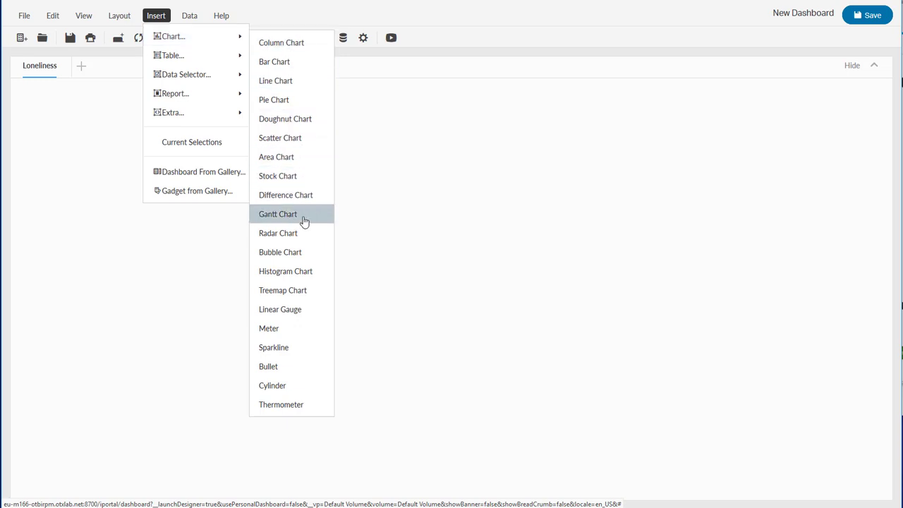
mouse_move(207, 62)
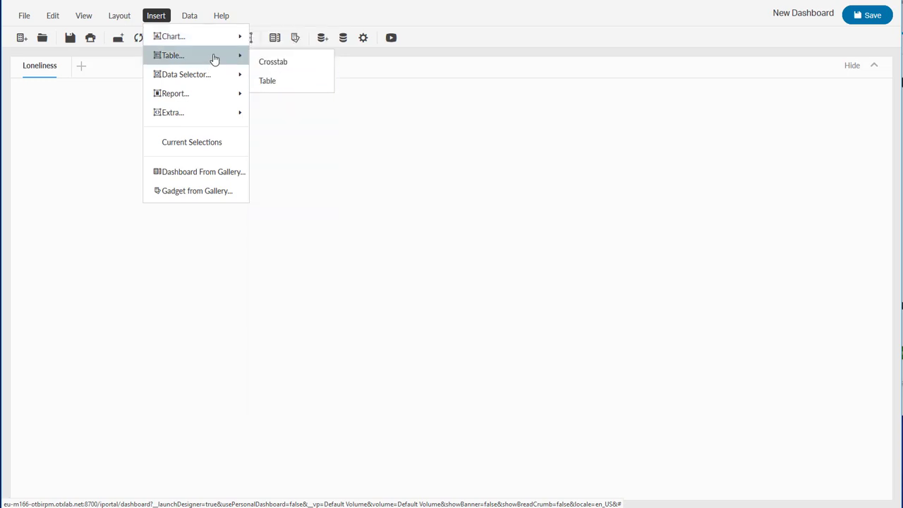
mouse_move(218, 76)
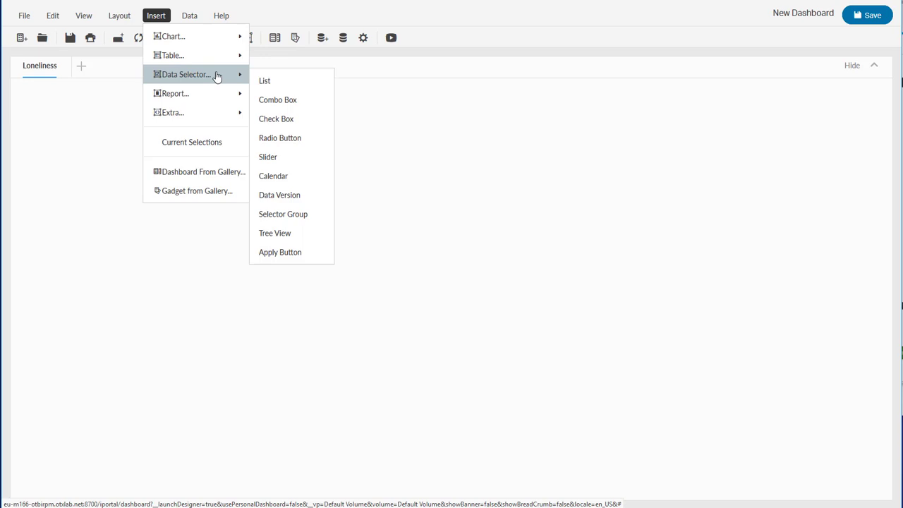
mouse_move(219, 96)
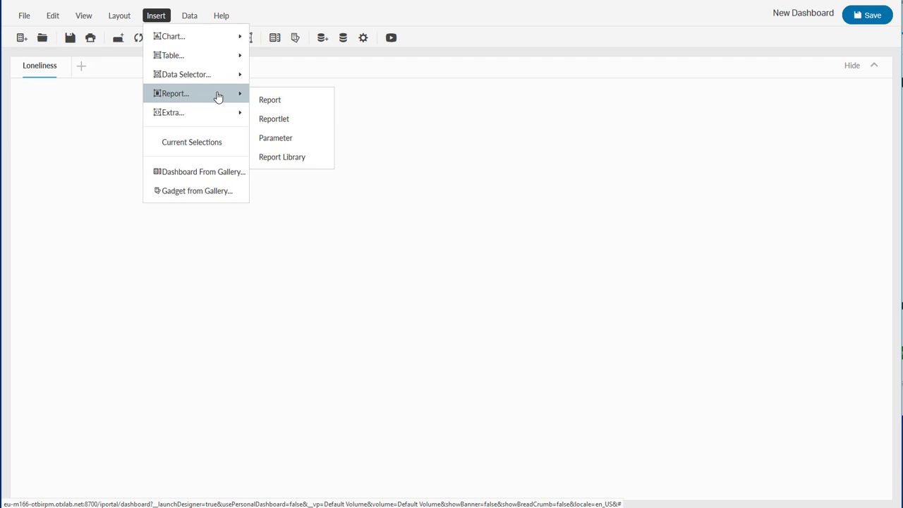
mouse_move(212, 36)
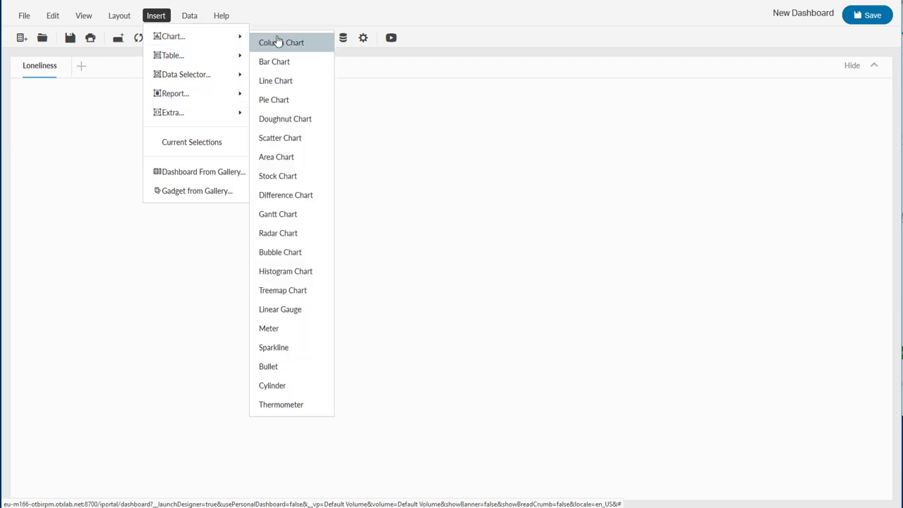
left_click(279, 41)
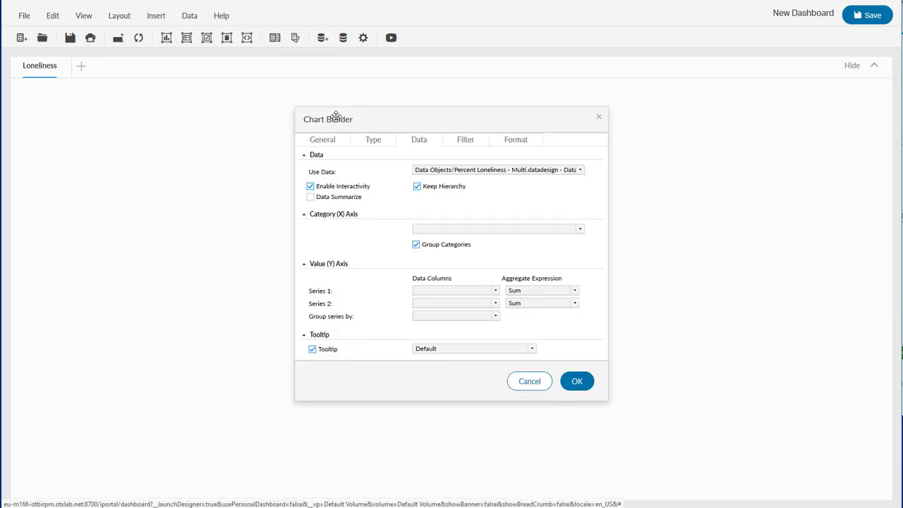
- Set the new column chart's title to Male in its general settings
left_click(328, 143)
left_click_drag(465, 164, 347, 159)
type("Male")
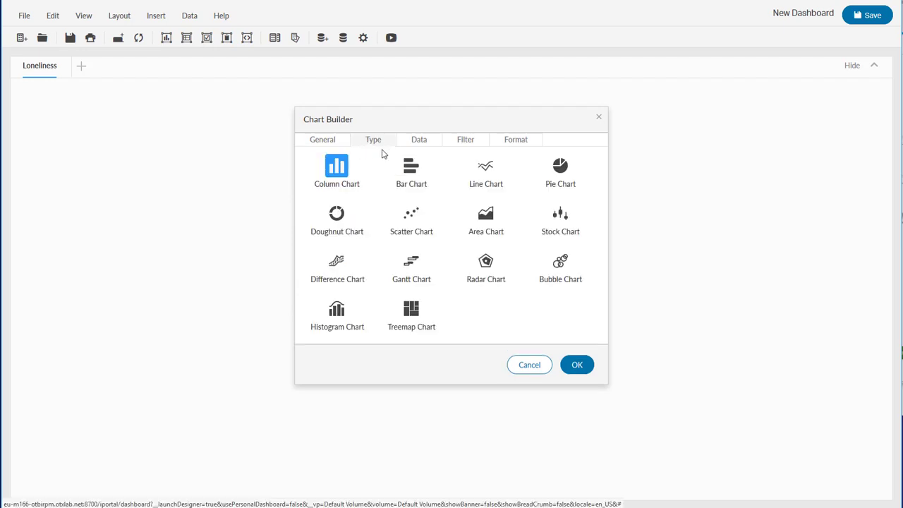
- Use the Age Range field as the column chart's category axis
left_click(421, 139)
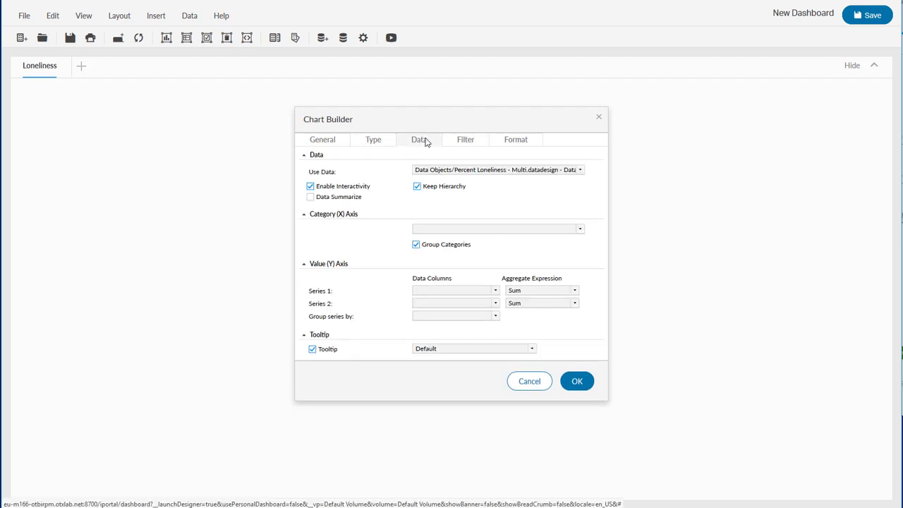
left_click(580, 230)
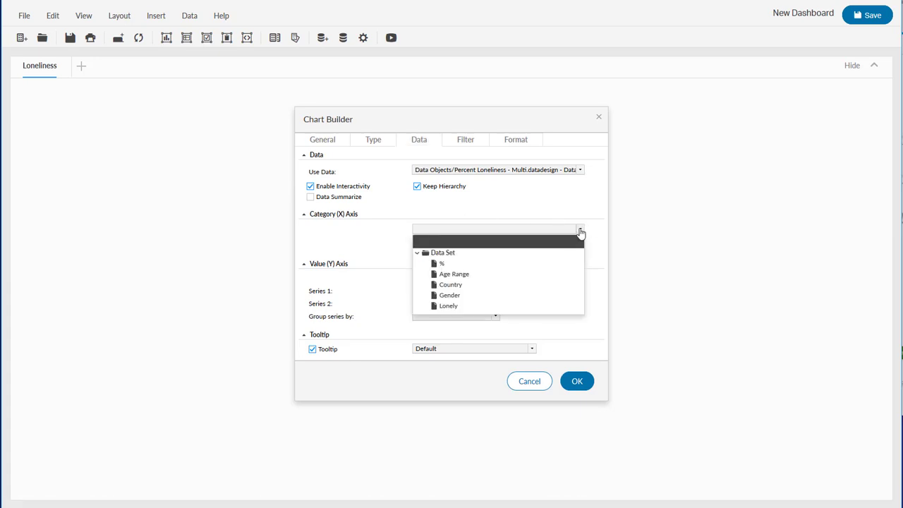
left_click(482, 276)
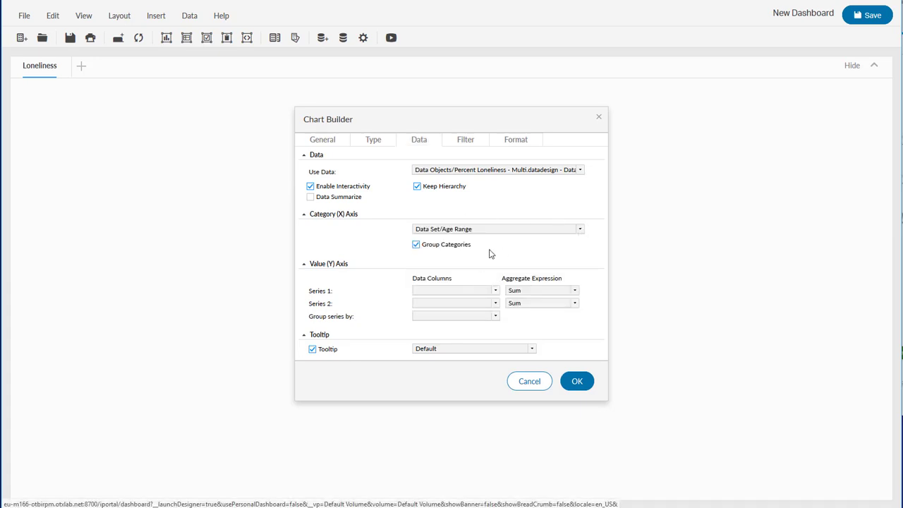
- Plot the average of % as the chart's first value series and group the series by Country
left_click(496, 291)
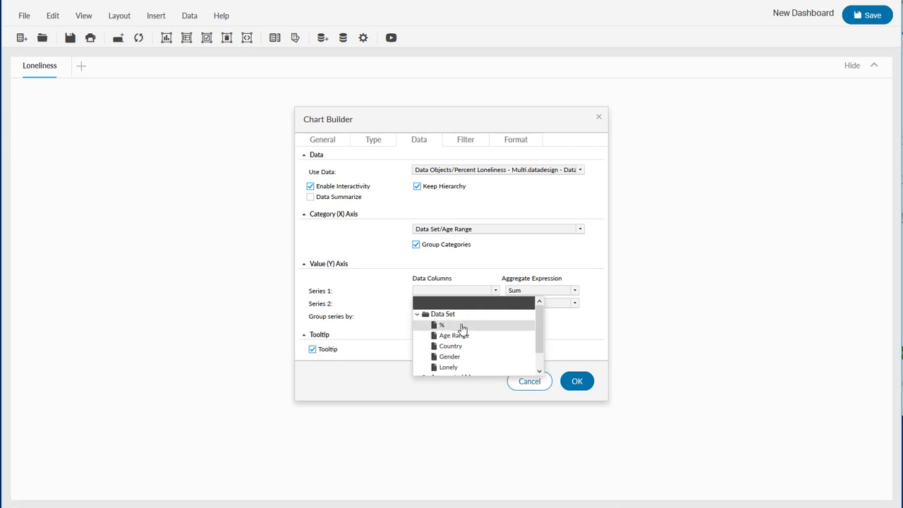
left_click(460, 325)
left_click(545, 294)
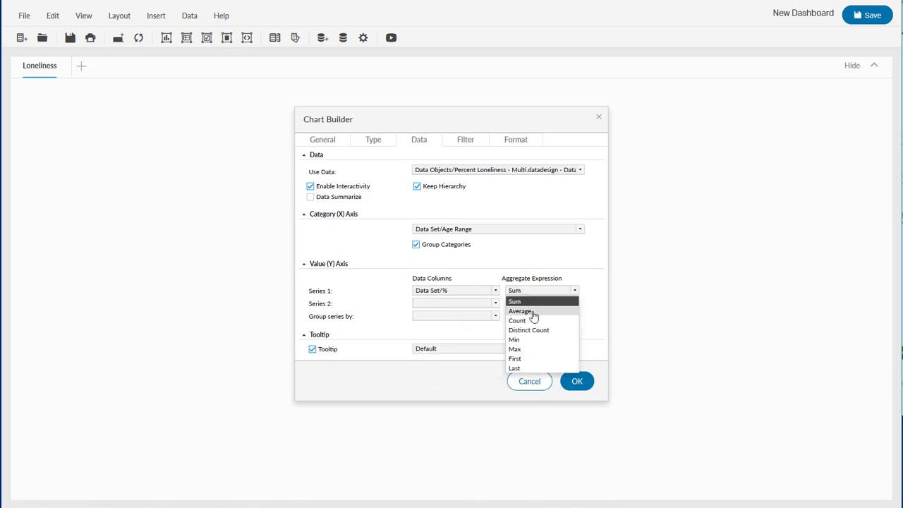
left_click(528, 312)
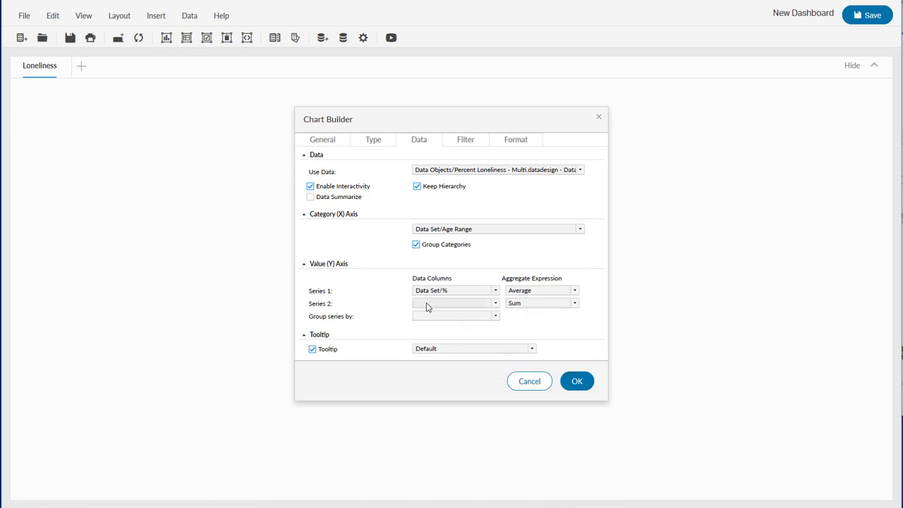
left_click(495, 317)
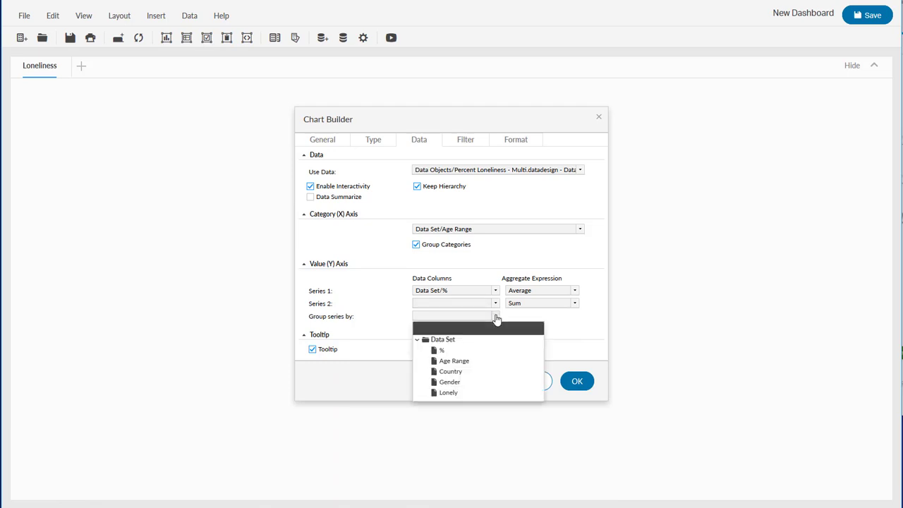
left_click(464, 372)
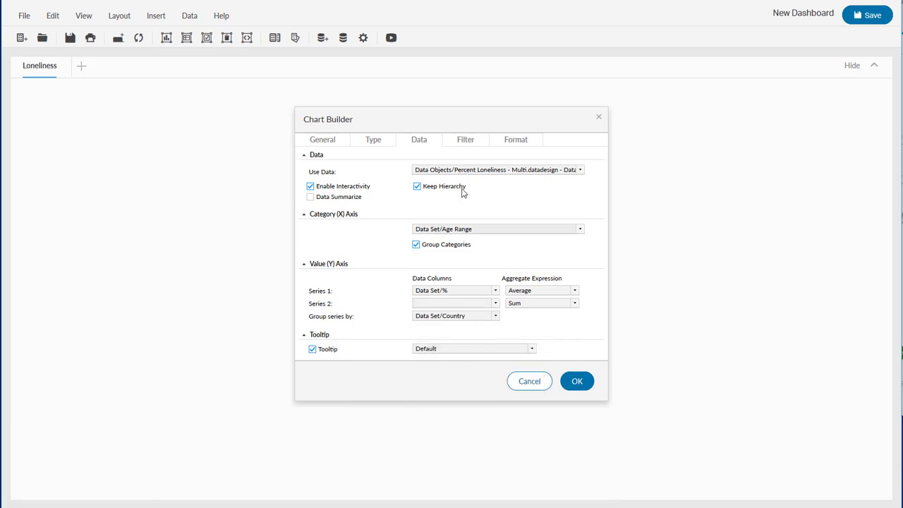
- Add a filter condition limiting the chart's data to Gender equal to MALE
left_click(465, 144)
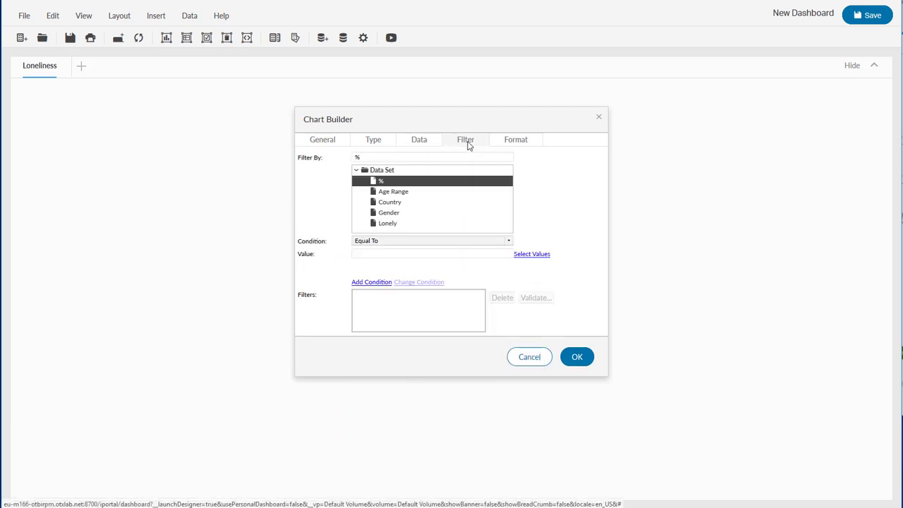
left_click(405, 214)
left_click(525, 255)
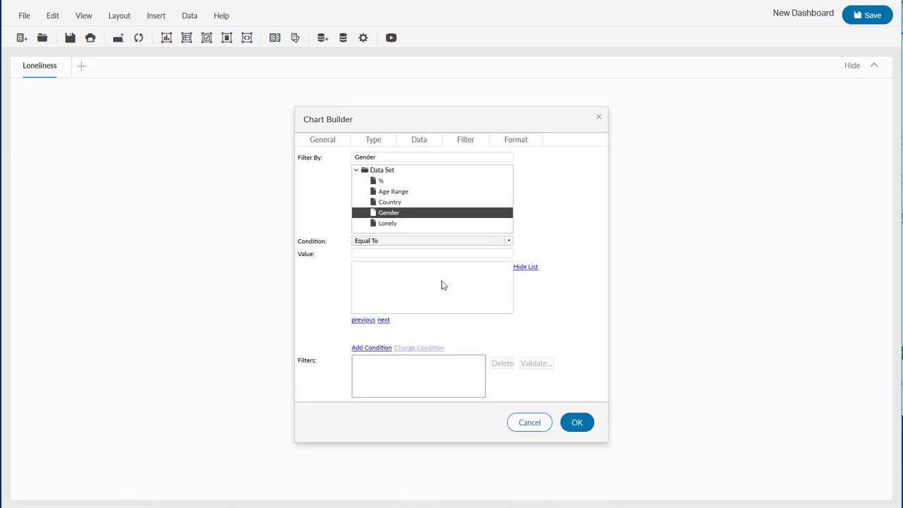
left_click(367, 272)
left_click(416, 279)
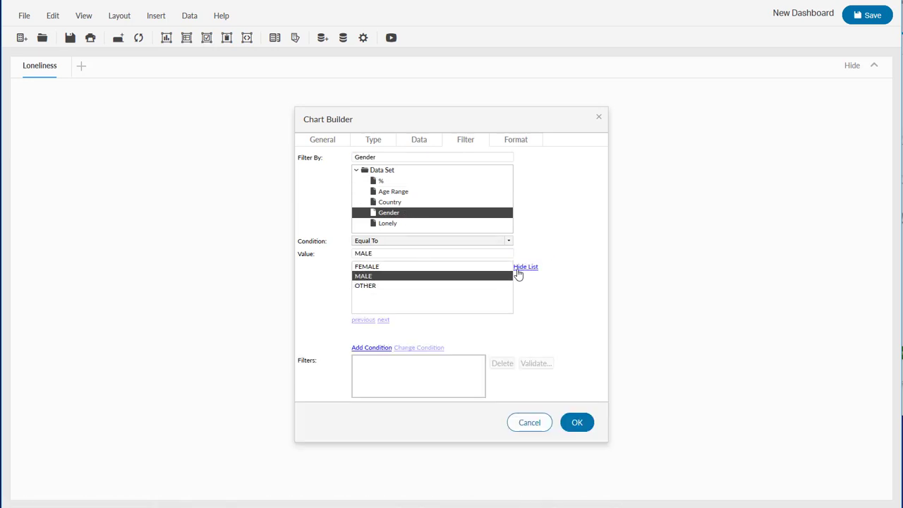
left_click(370, 347)
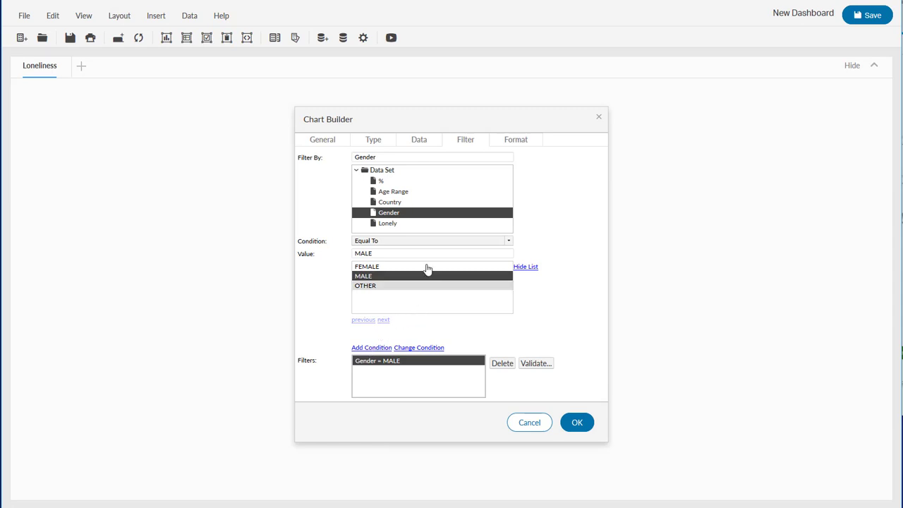
- Add a second filter condition requiring Lonely to equal True
left_click(389, 224)
left_click(529, 254)
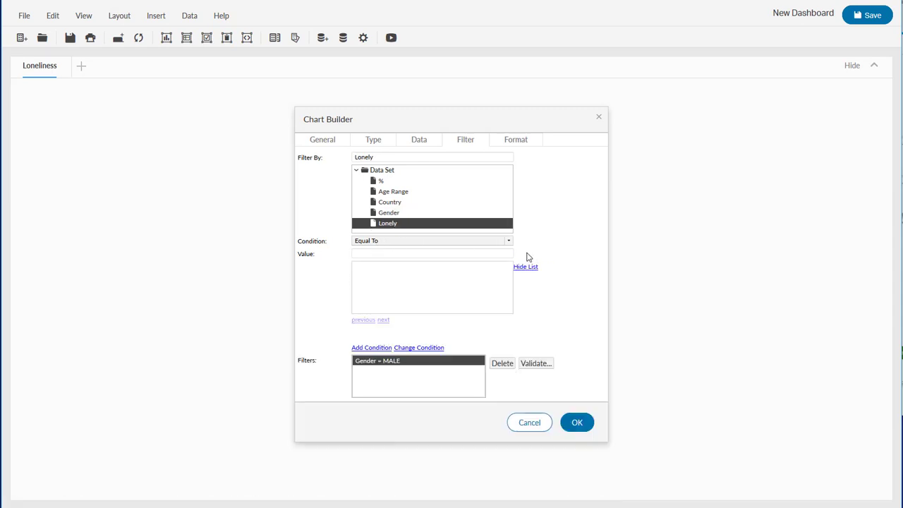
left_click(373, 278)
left_click(373, 348)
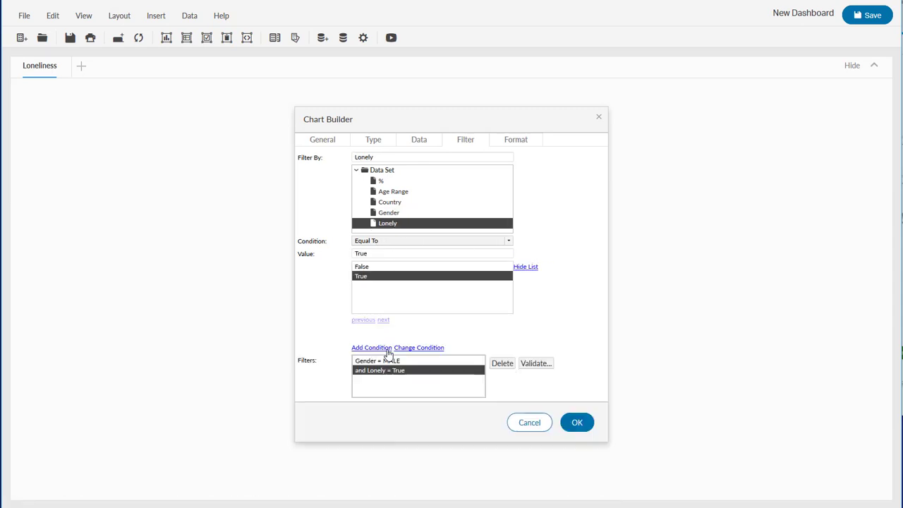
- Apply the OpenText theme with the legend shown, and finish building the chart
left_click(522, 141)
left_click(509, 190)
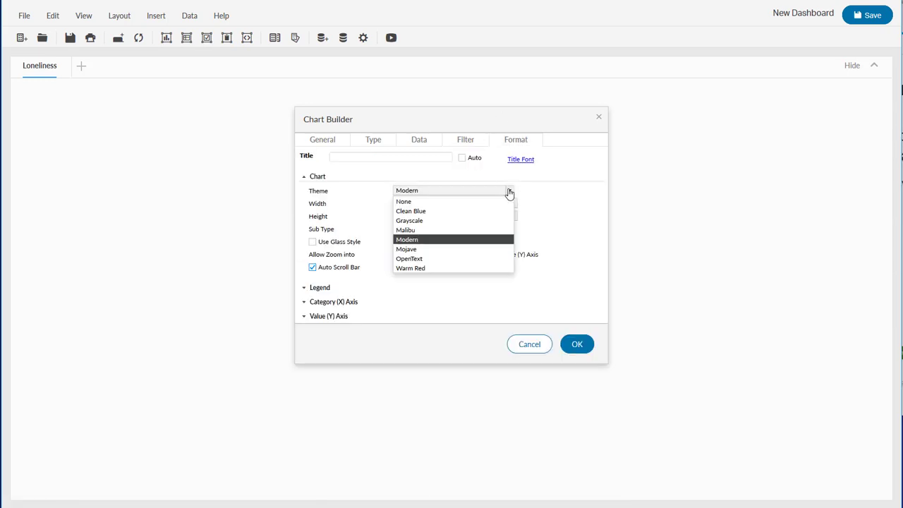
left_click(442, 258)
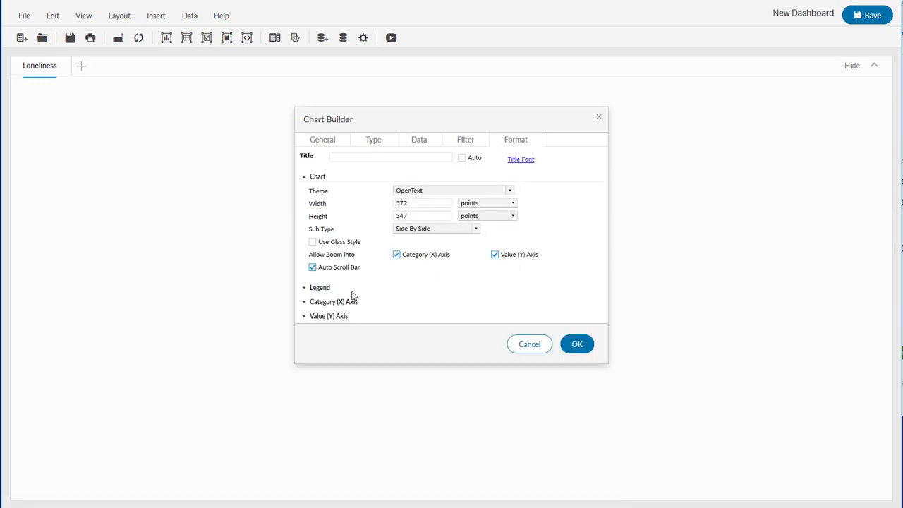
left_click(305, 290)
left_click(314, 303)
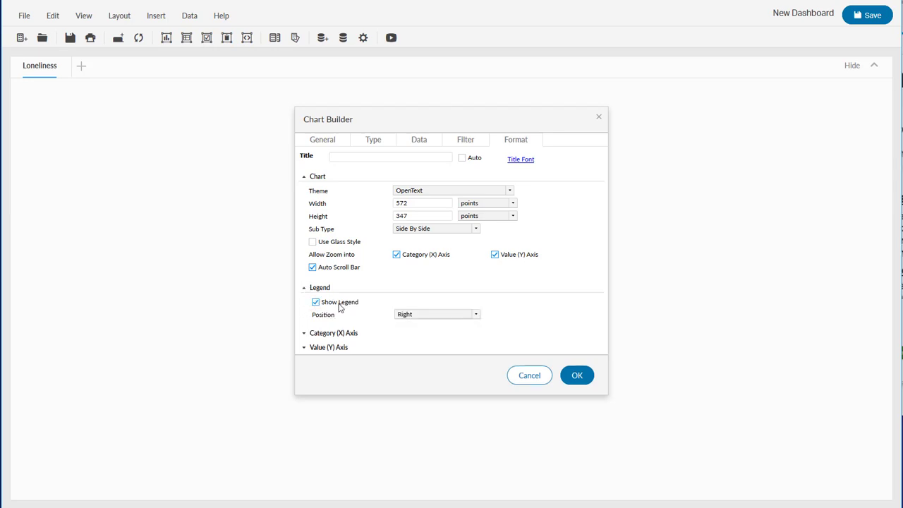
left_click(578, 375)
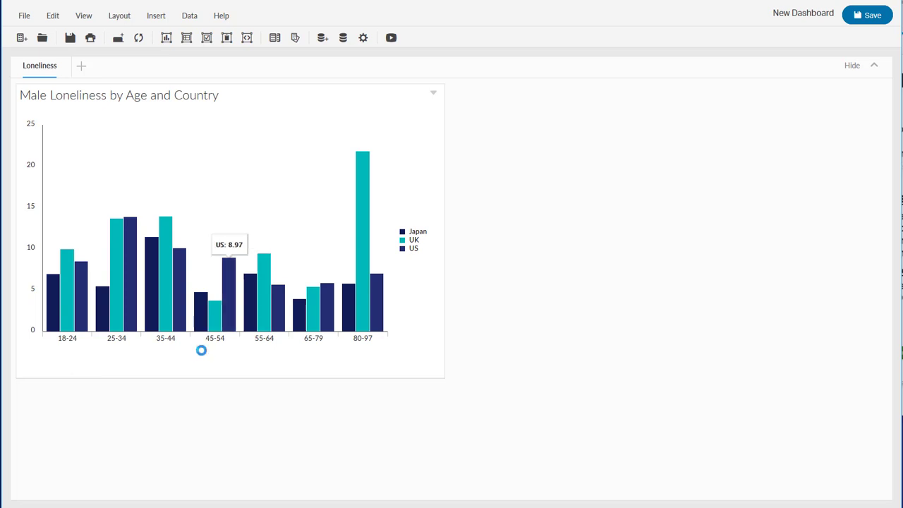
- Reduce the Male Loneliness by Age and Country chart to about half its height and share it as a gadget in Shared Folders
left_click_drag(196, 375, 199, 207)
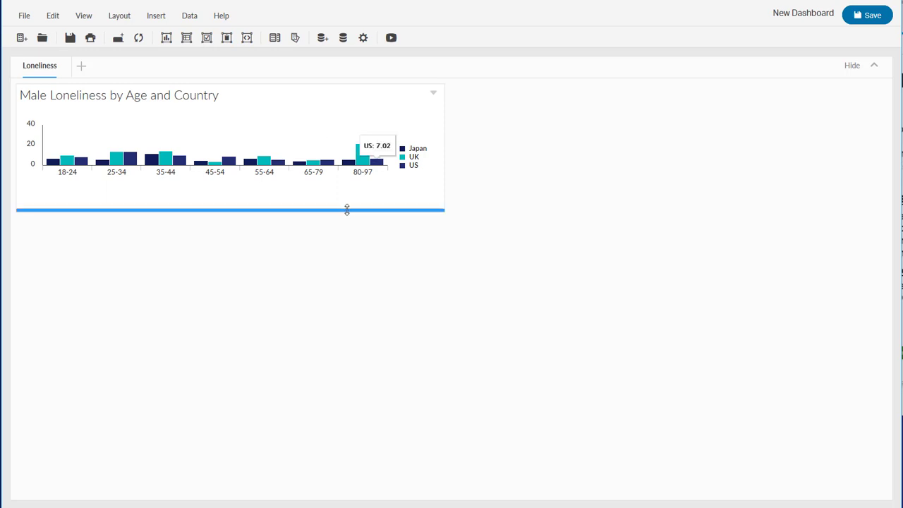
left_click_drag(346, 207, 346, 220)
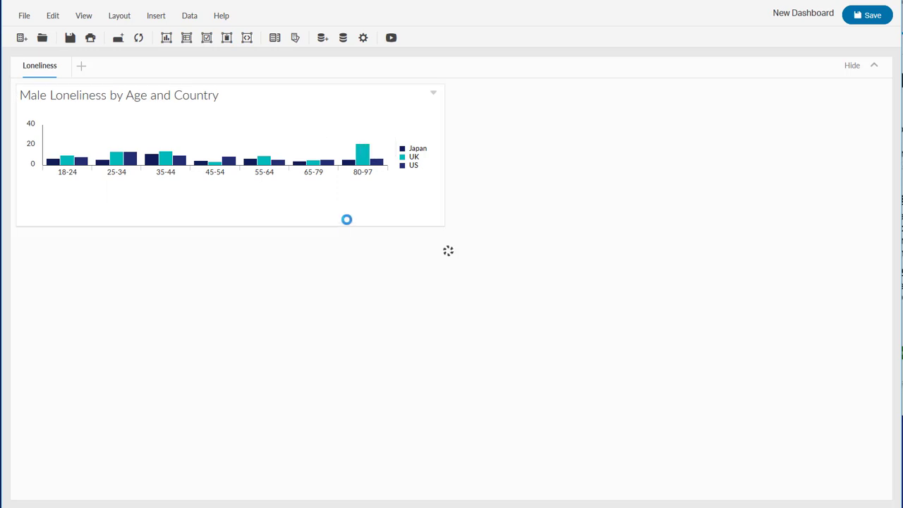
left_click(433, 93)
left_click(476, 106)
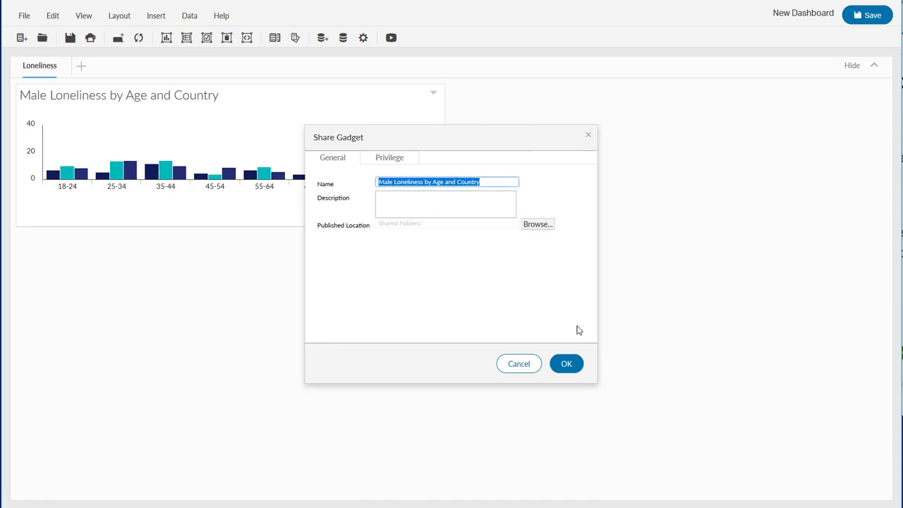
left_click(571, 364)
- Add the shared Female Loneliness by Age and Country gadget from the gallery and make the male chart slightly taller
left_click(295, 38)
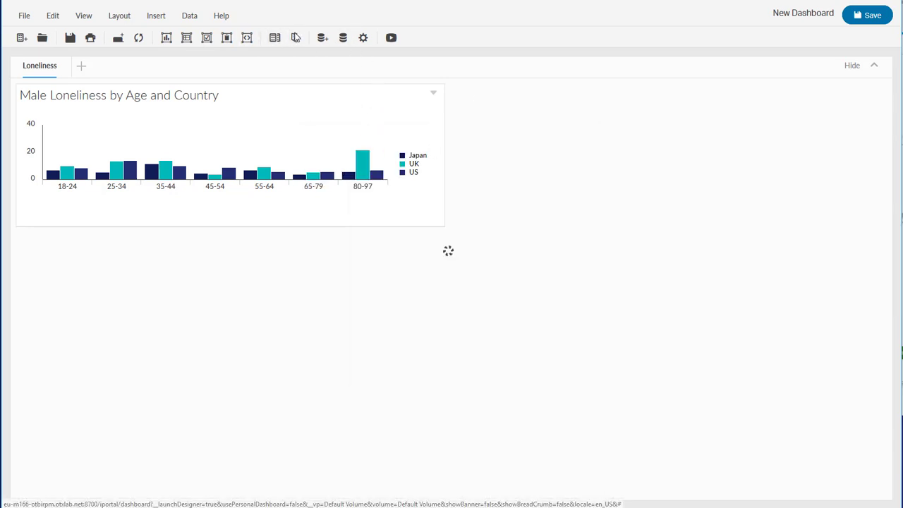
left_click(413, 275)
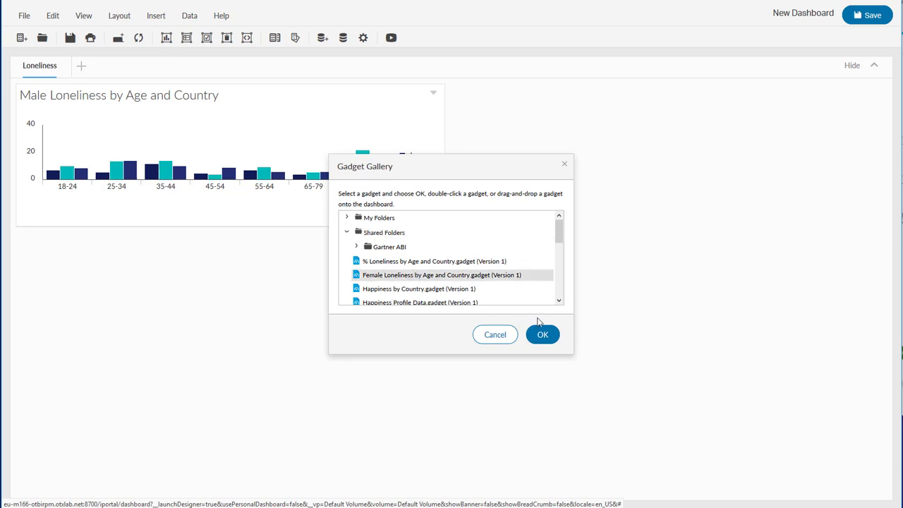
left_click(543, 334)
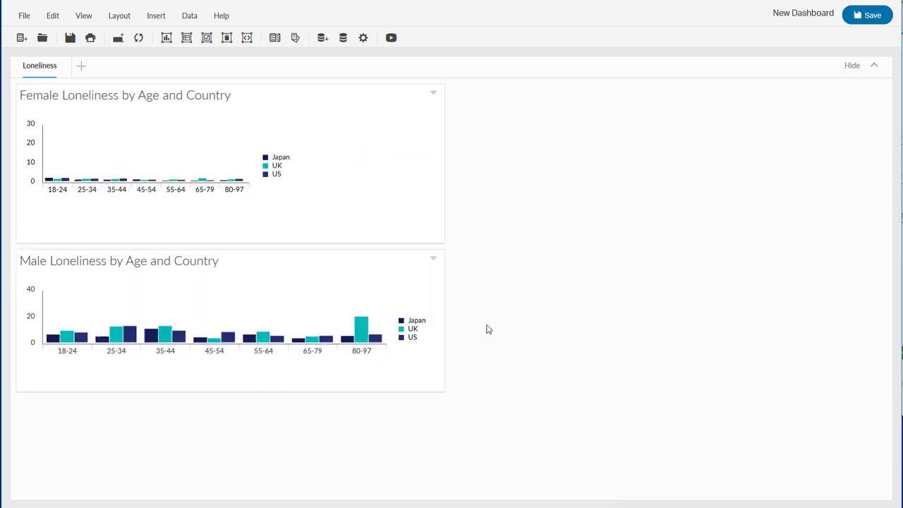
left_click_drag(296, 389, 295, 413)
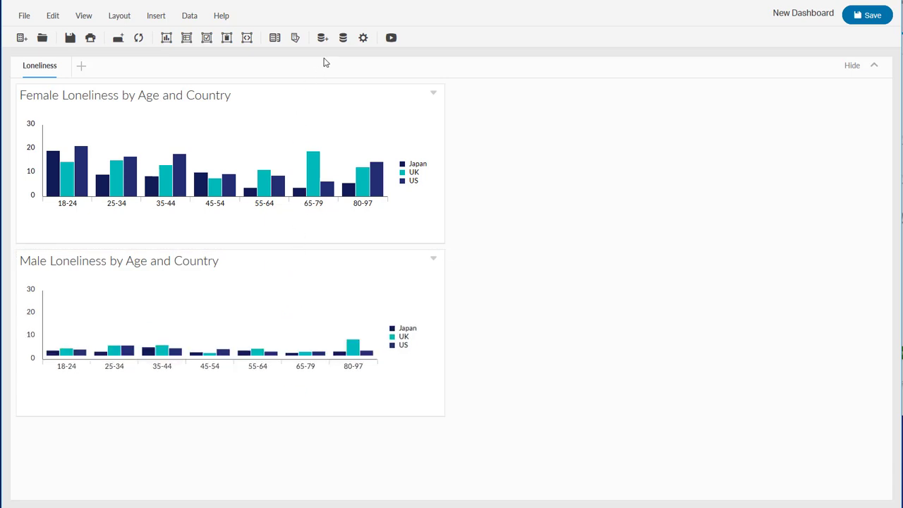
- Add the shared % Loneliness by Age and Country gadget and move the male and female charts into a second column, male above female
left_click(294, 39)
left_click(406, 261)
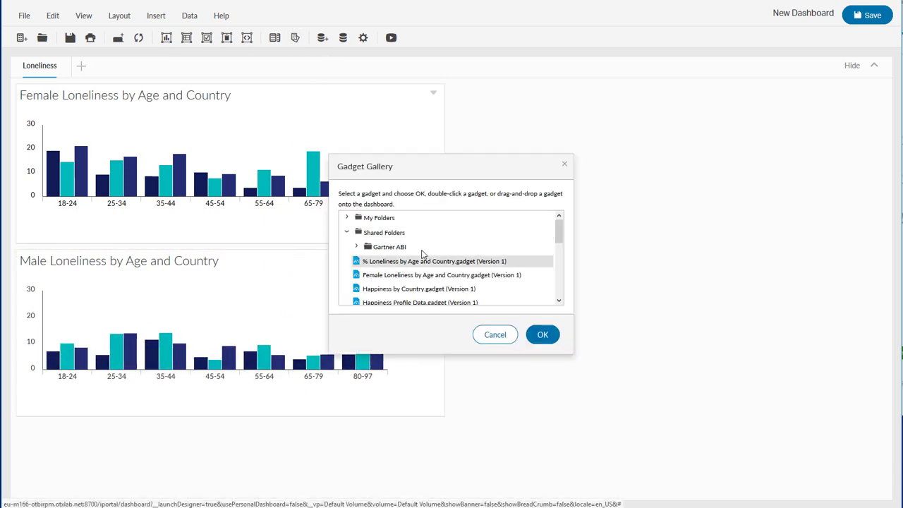
left_click(543, 336)
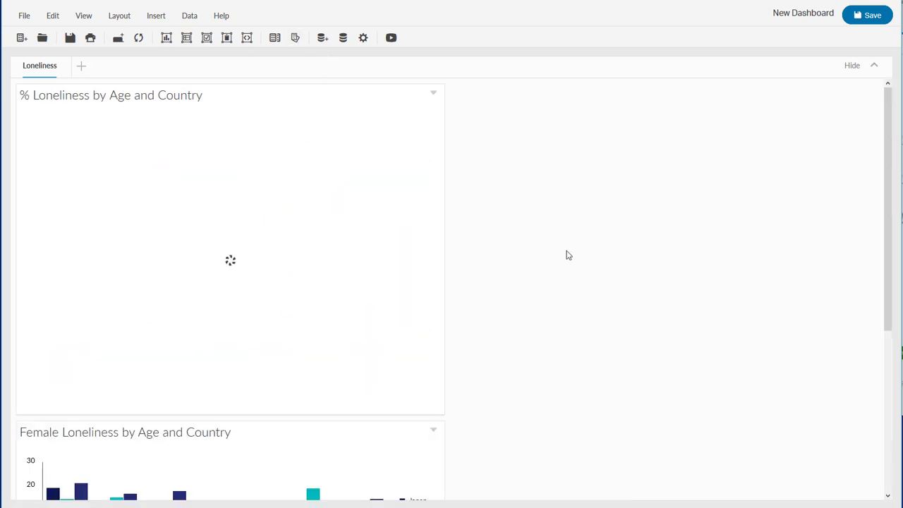
left_click_drag(176, 435, 584, 326)
left_click_drag(190, 429, 610, 93)
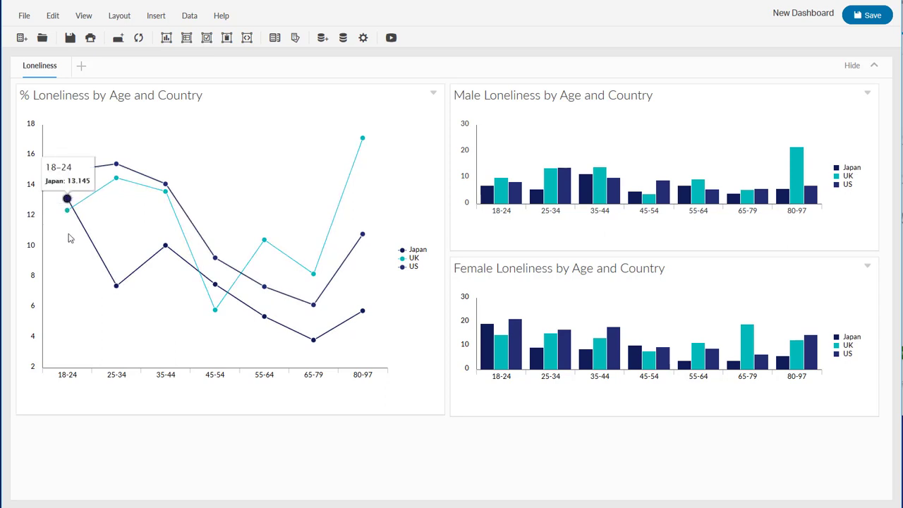
- Compare loneliness by age across Japan, UK and US by hiding and reshowing country series in the % Loneliness and Male Loneliness charts
left_click(414, 258)
left_click(413, 251)
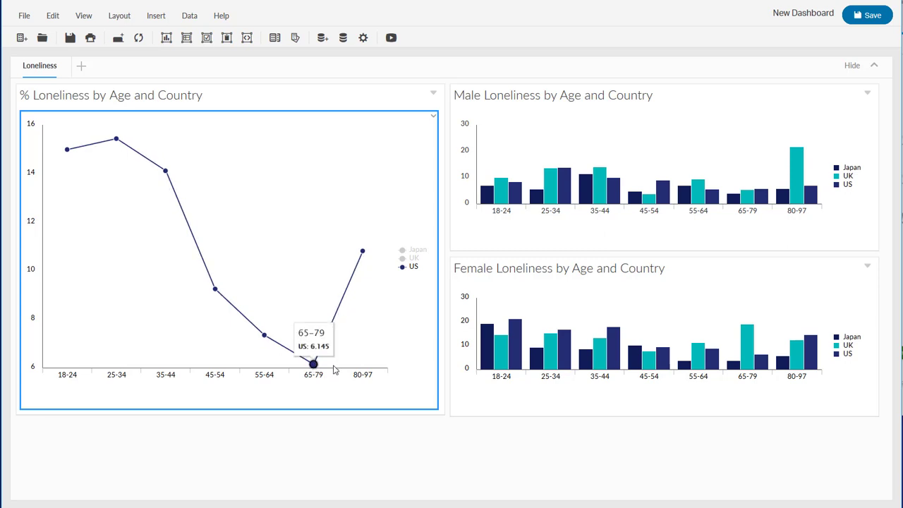
left_click(414, 258)
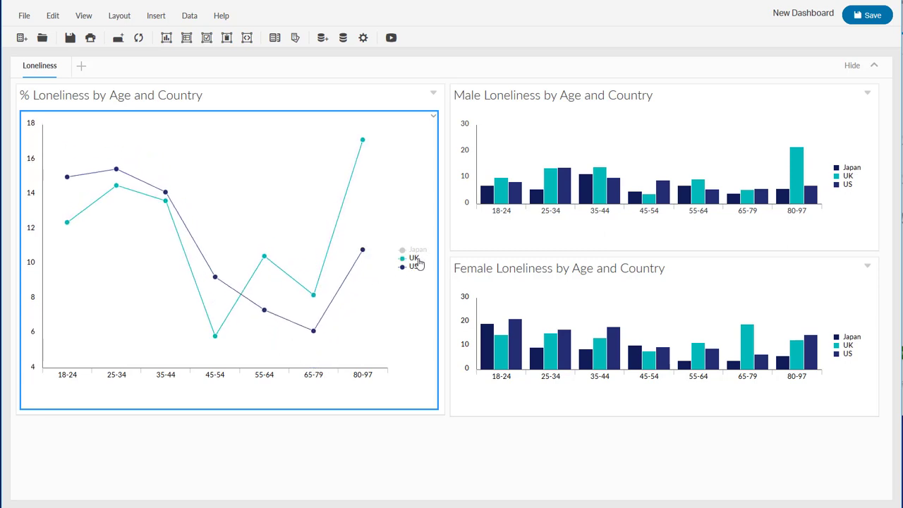
left_click(414, 253)
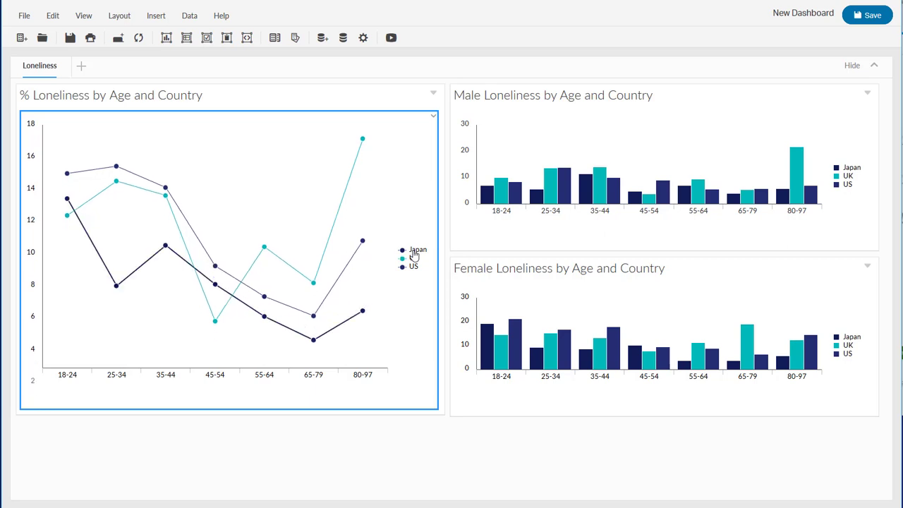
left_click(413, 254)
left_click(414, 268)
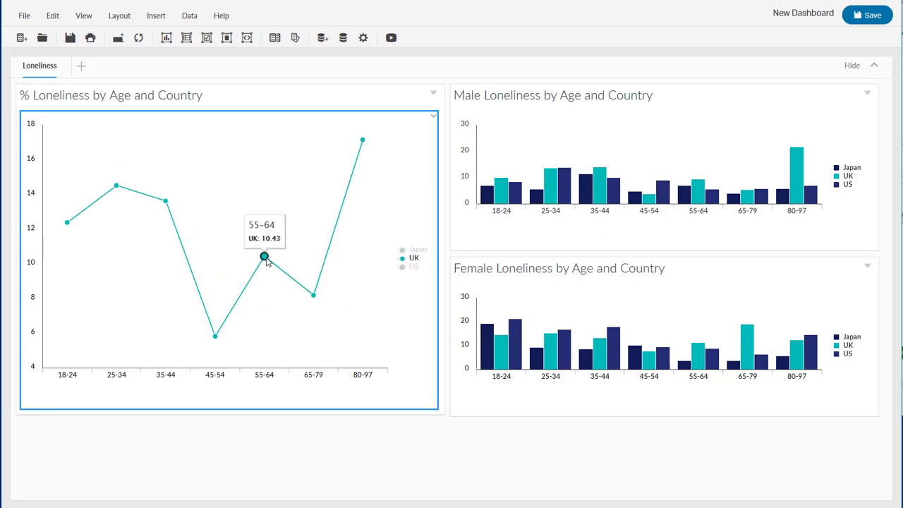
left_click(413, 251)
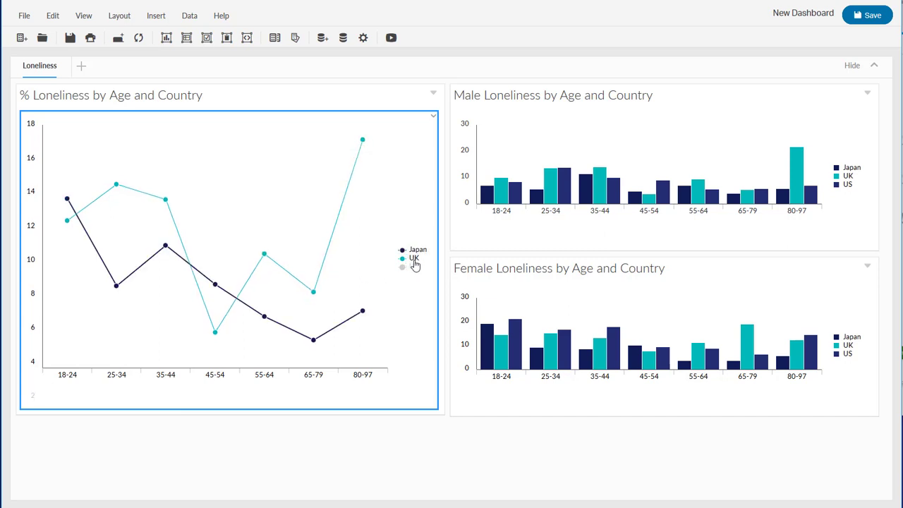
left_click(414, 267)
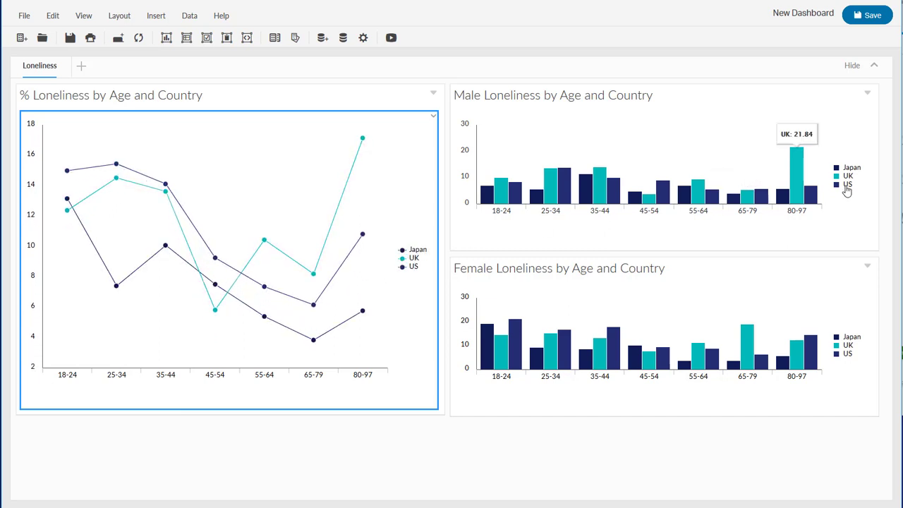
left_click(847, 176)
left_click(848, 177)
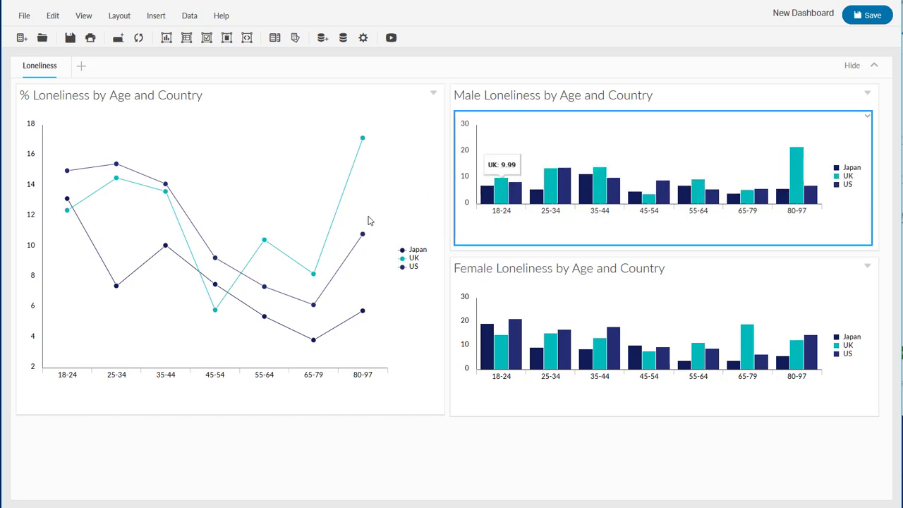
- Insert a list data selector gadget from the Percent Loneliness - Multi data, using Data Set/Country as its field
mouse_move(354, 224)
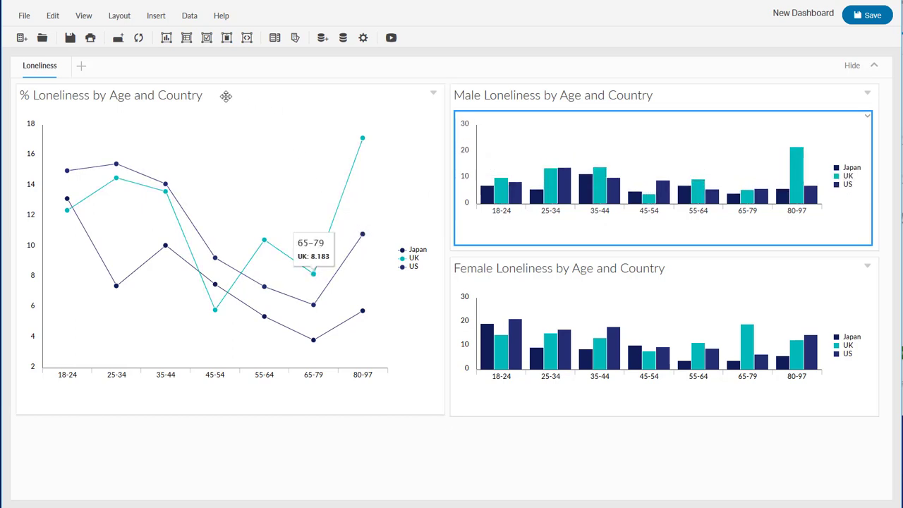
left_click(157, 15)
mouse_move(165, 73)
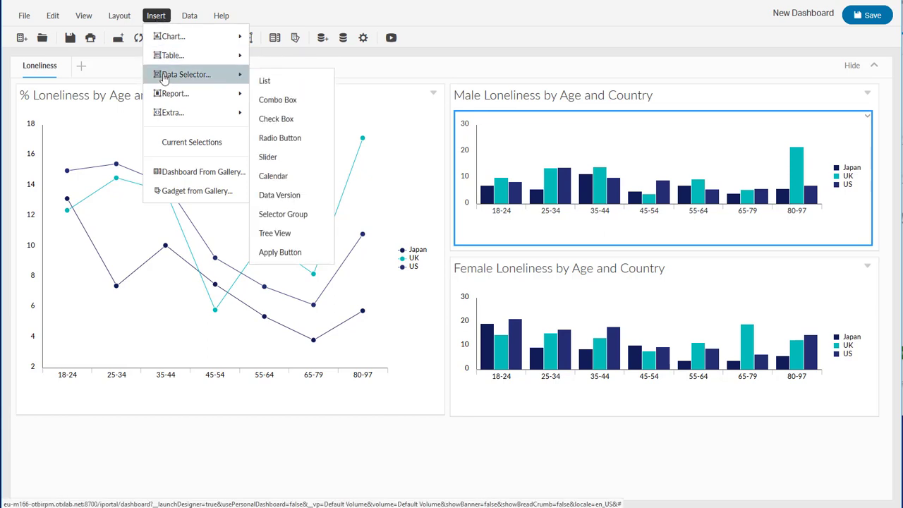
left_click(258, 77)
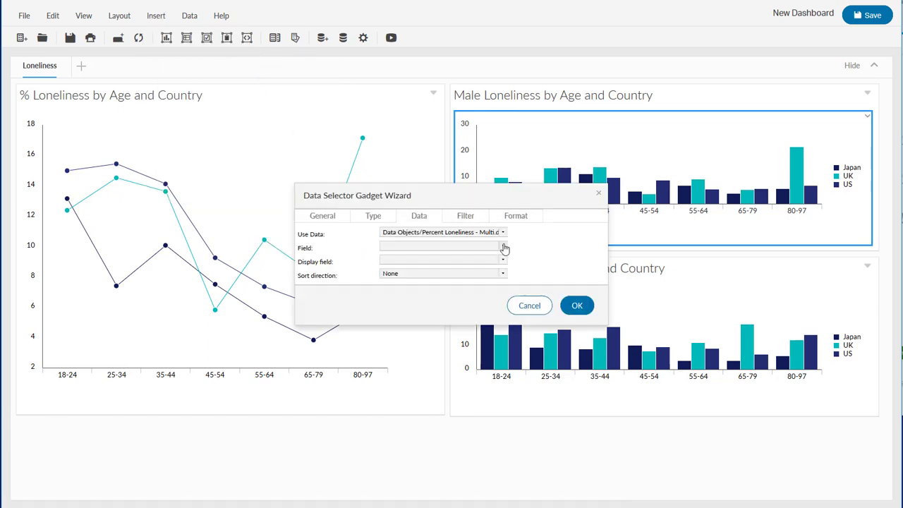
left_click(503, 248)
left_click(429, 287)
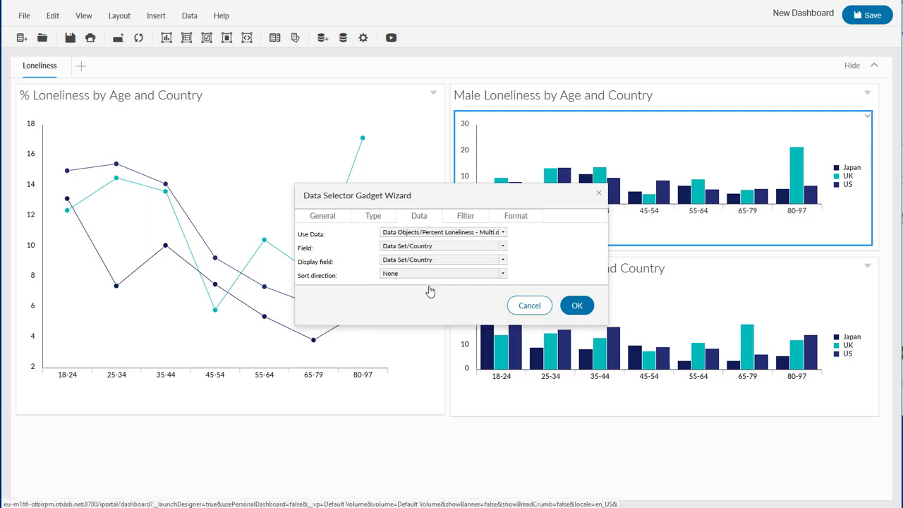
left_click(577, 306)
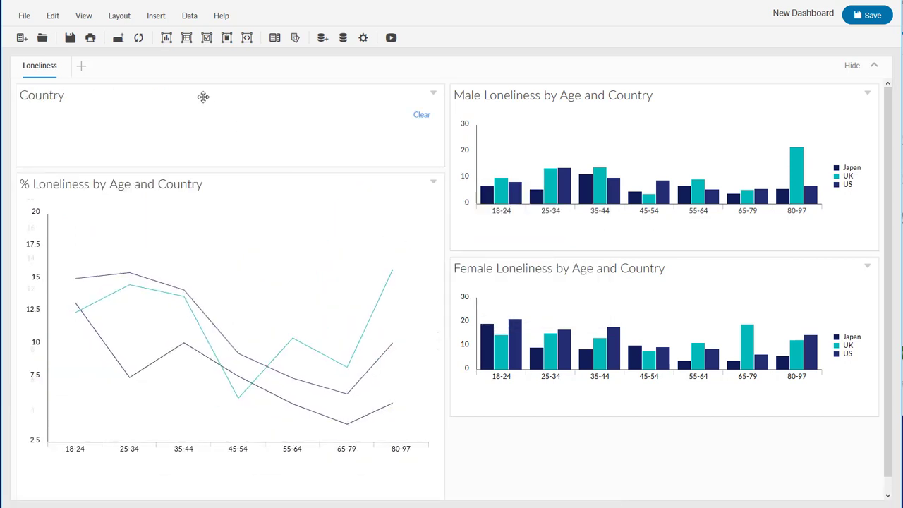
- Move the Country selector into the second column above the male chart and make the % Loneliness chart taller
left_click_drag(147, 90, 538, 101)
left_click_drag(266, 413, 266, 494)
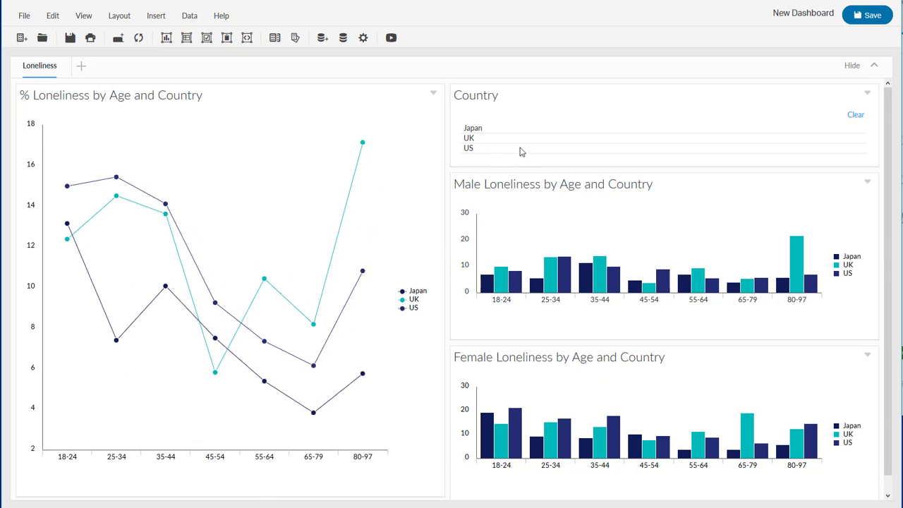
- Filter the charts with the Country selector by US, by UK, by UK and US together, and with Japan added
left_click(476, 149)
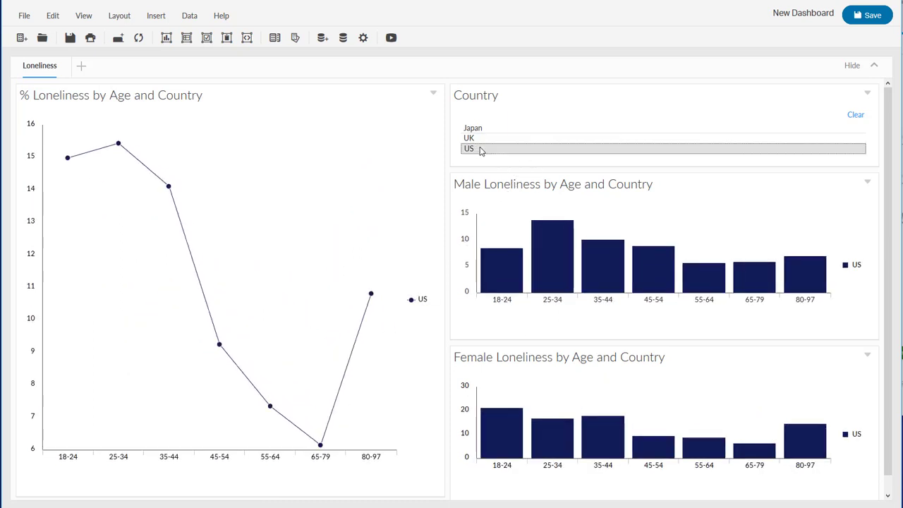
left_click(499, 140)
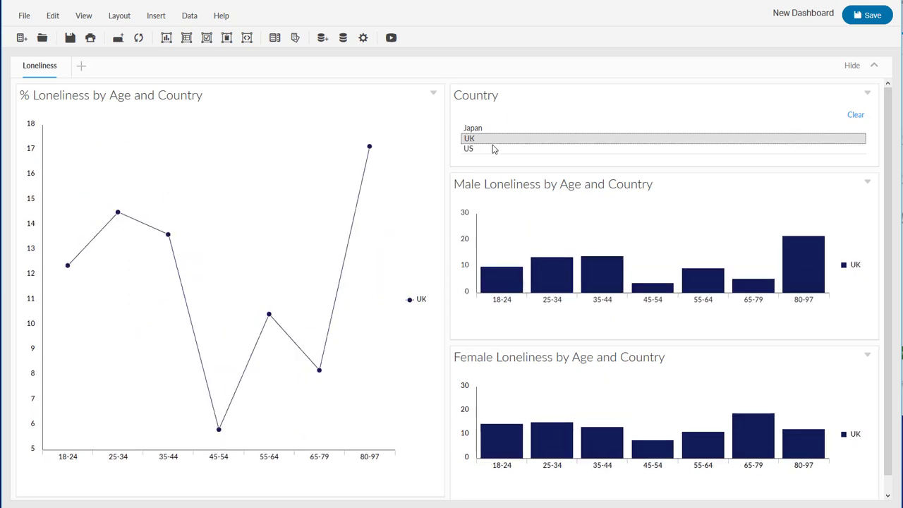
left_click(493, 149, "ctrl")
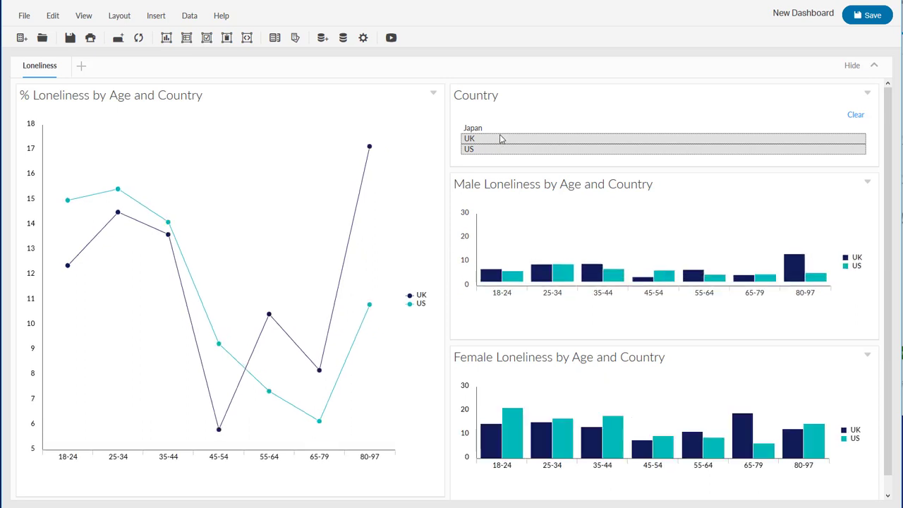
left_click(500, 132, "ctrl")
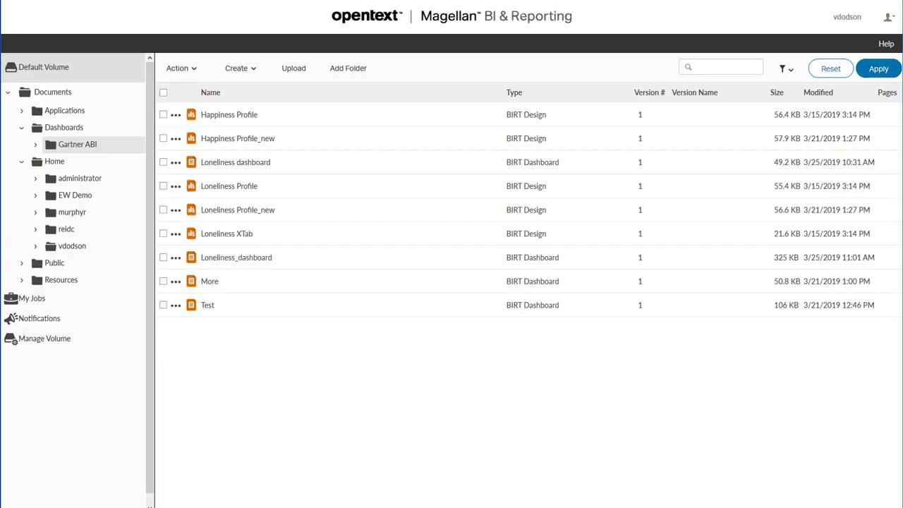
- Review the sharing settings of the Loneliness dashboard file in the Gartner ABI folder and leave them without saving
left_click(175, 162)
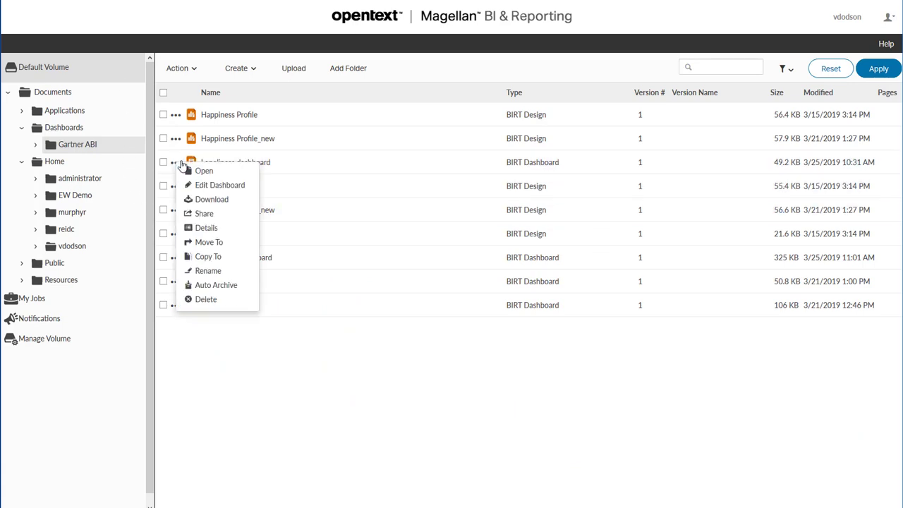
left_click(202, 214)
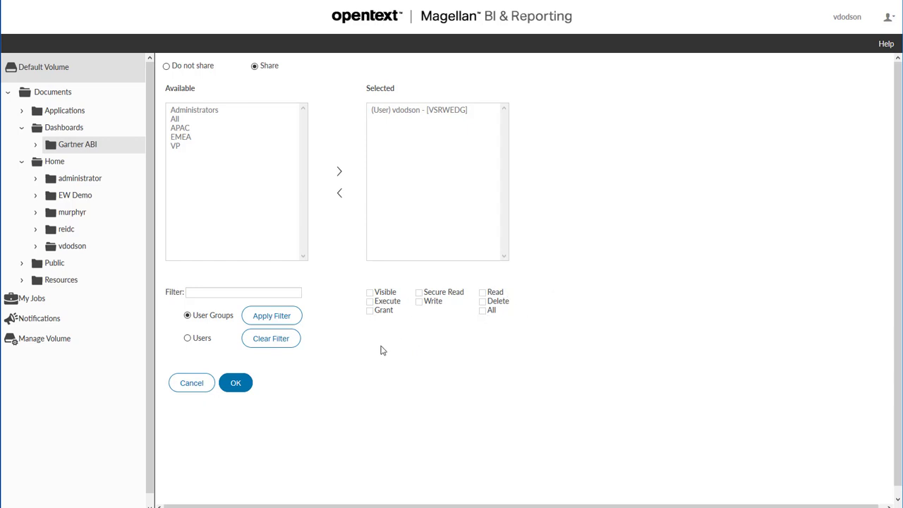
left_click(193, 383)
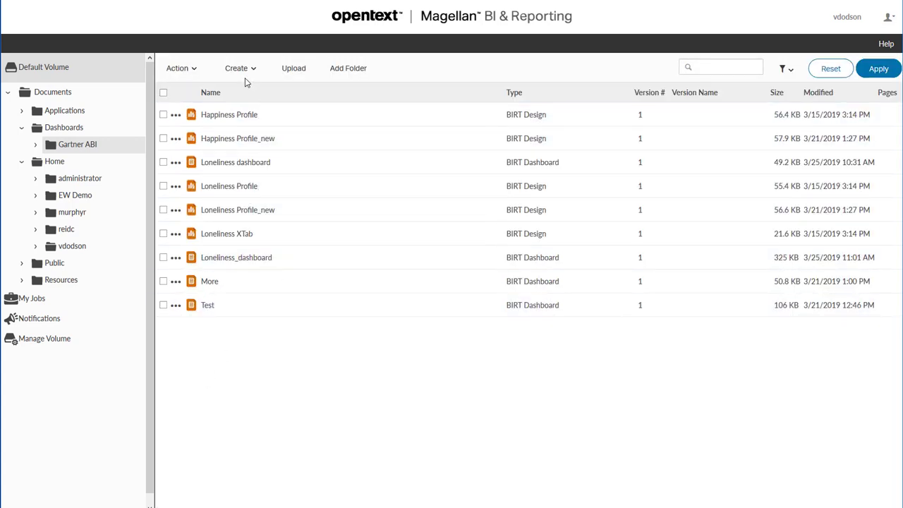
left_click(176, 115)
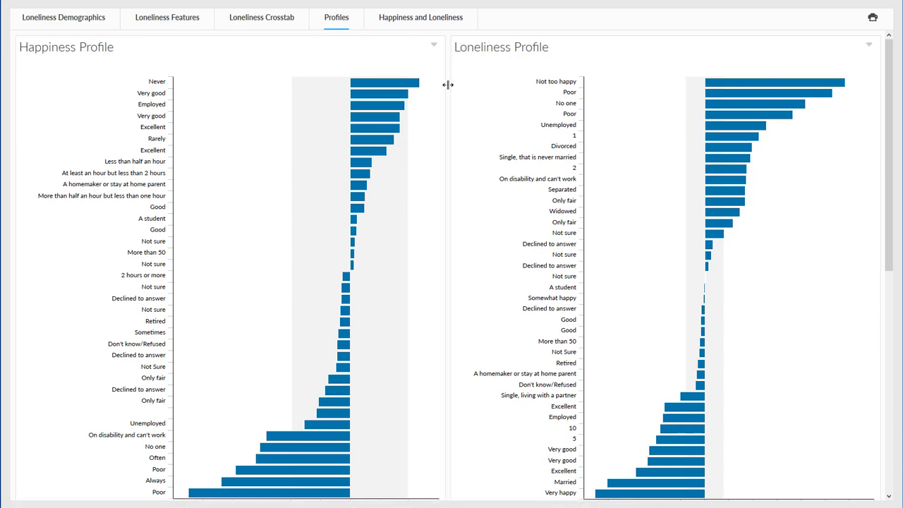
- Examine the Happiness Profile and Loneliness Profile ZScore charts and the profile data tables beneath them
scroll(428, 172, "down", 1)
scroll(402, 400, "down", 3)
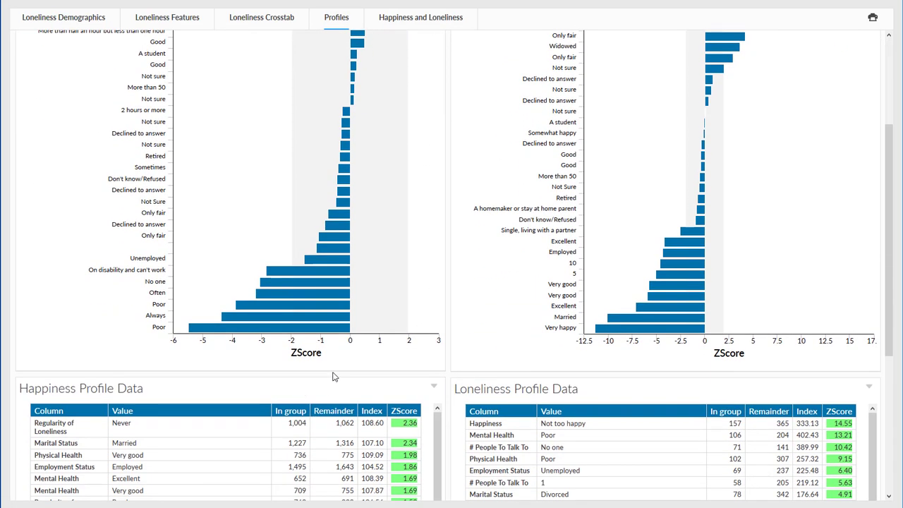
scroll(437, 289, "up", 4)
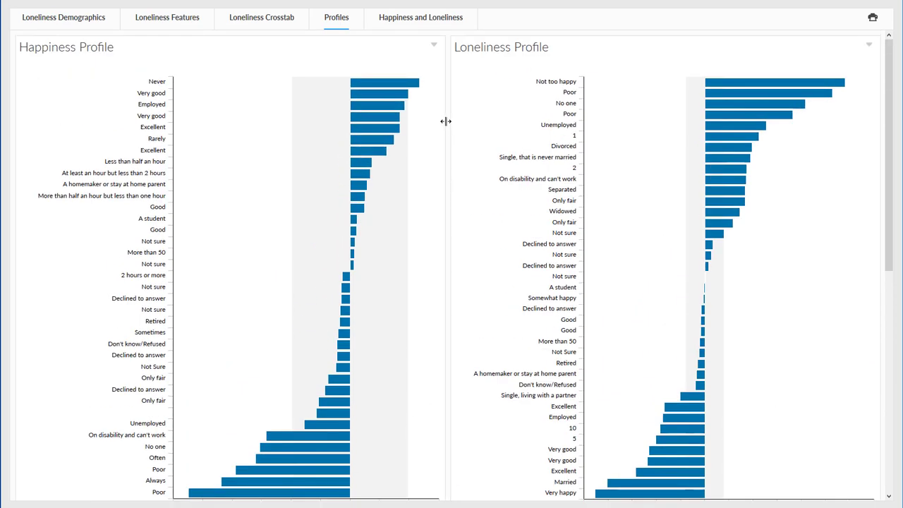
mouse_move(381, 86)
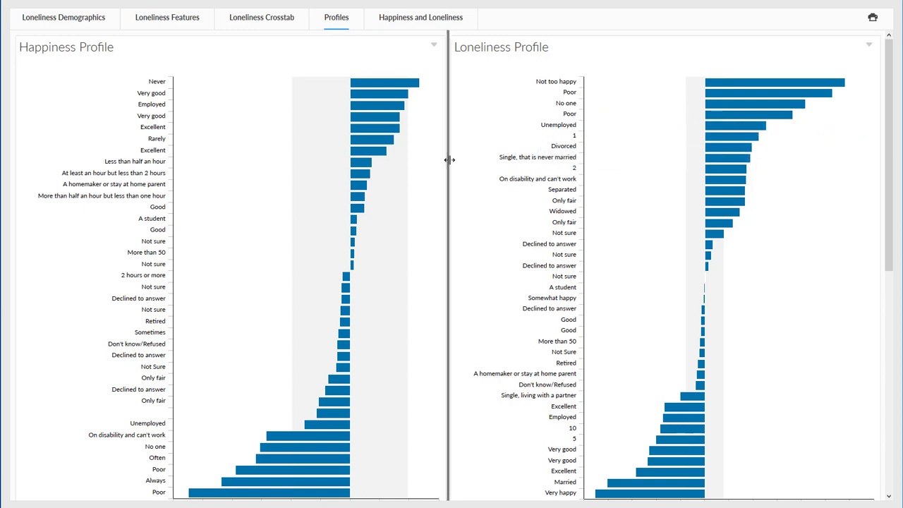
scroll(446, 167, "down", 5)
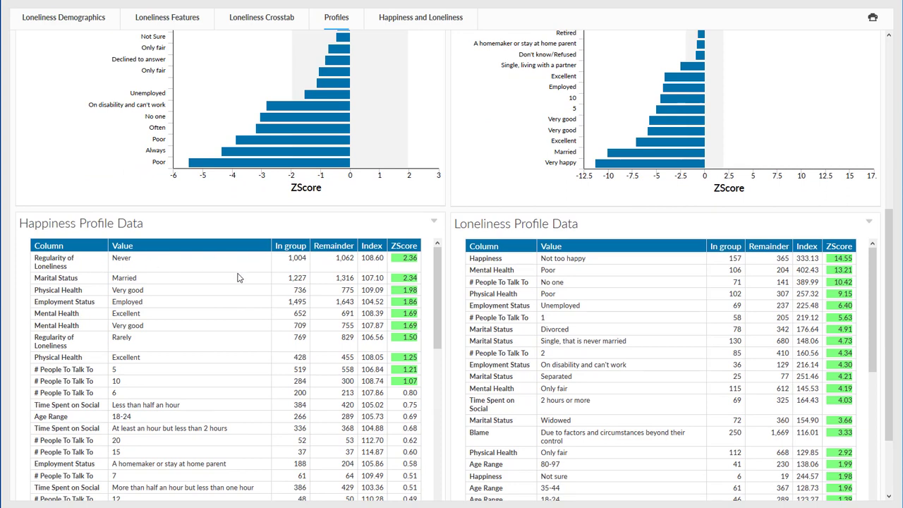
scroll(247, 286, "down", 2)
scroll(257, 299, "up", 2)
- Maximize the Happiness Profile Data table and sort it in ascending order by the Column field
left_click(434, 224)
left_click(447, 273)
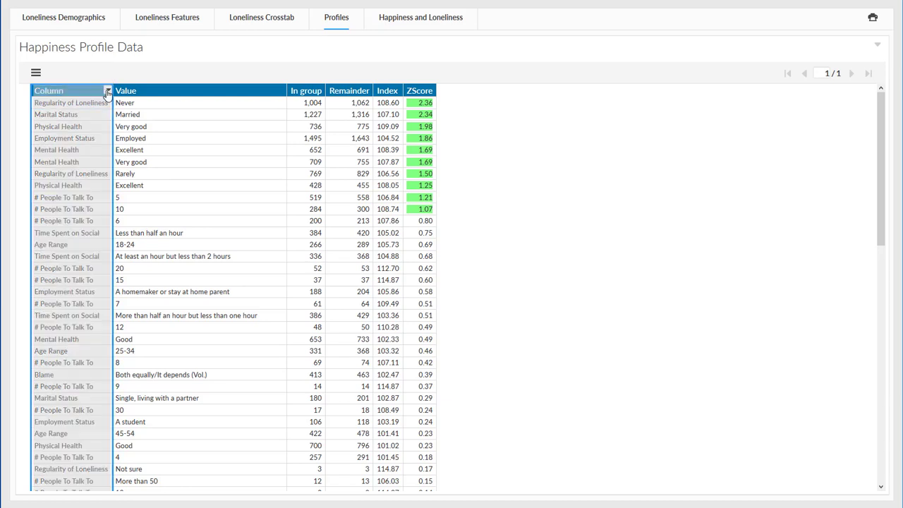
left_click(107, 93)
mouse_move(177, 199)
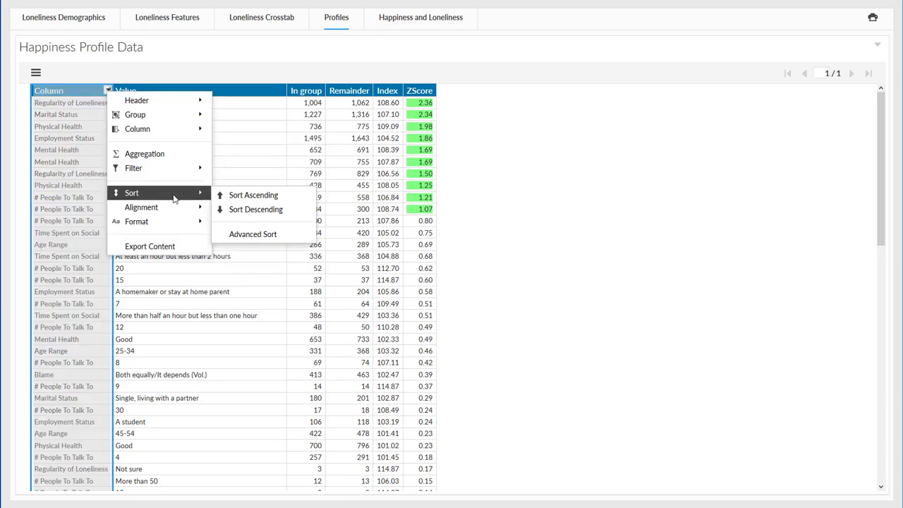
left_click(241, 199)
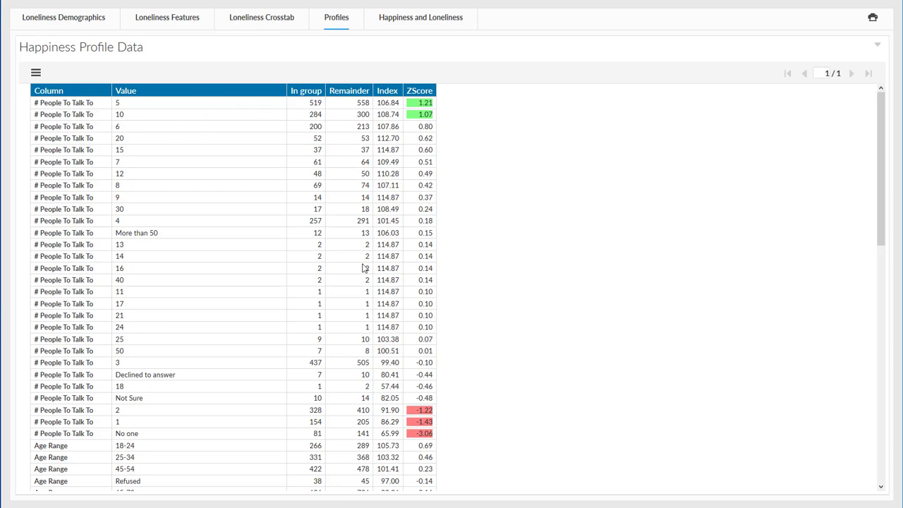
- Examine the ZScores by category throughout the sorted Happiness Profile Data table and restore the gadget to its normal size
scroll(77, 232, "down", 3)
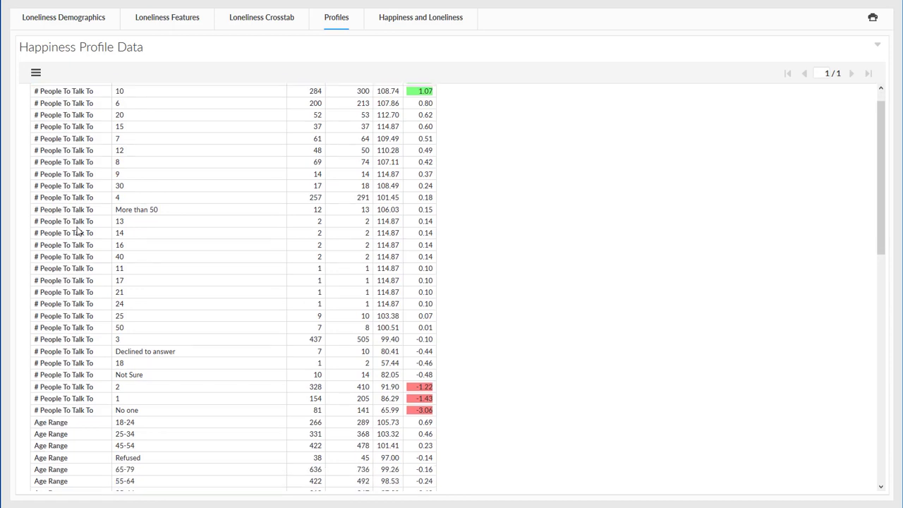
scroll(84, 282, "down", 2)
scroll(96, 324, "down", 2)
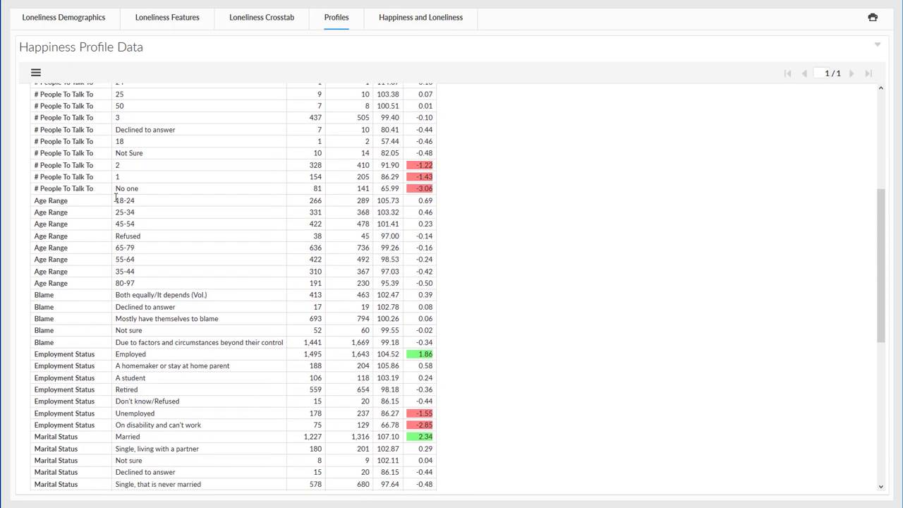
scroll(100, 290, "down", 5)
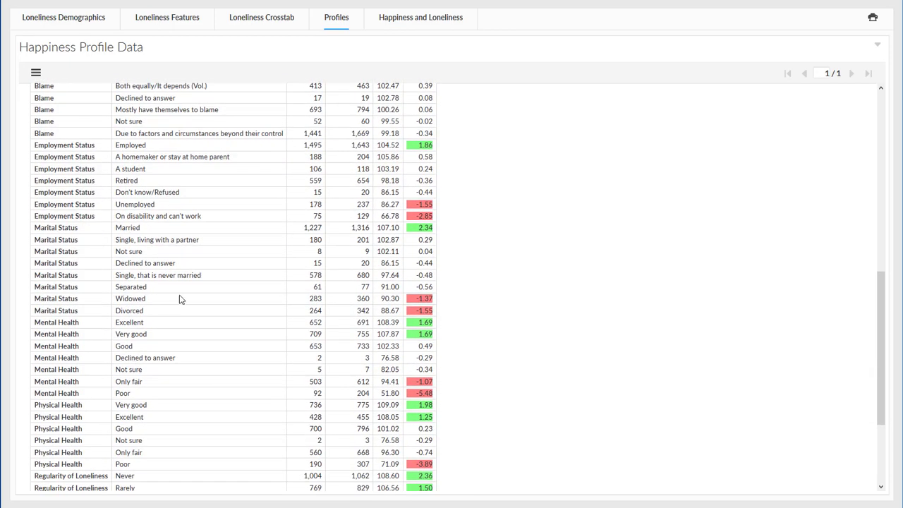
scroll(181, 298, "up", 7)
scroll(188, 286, "up", 5)
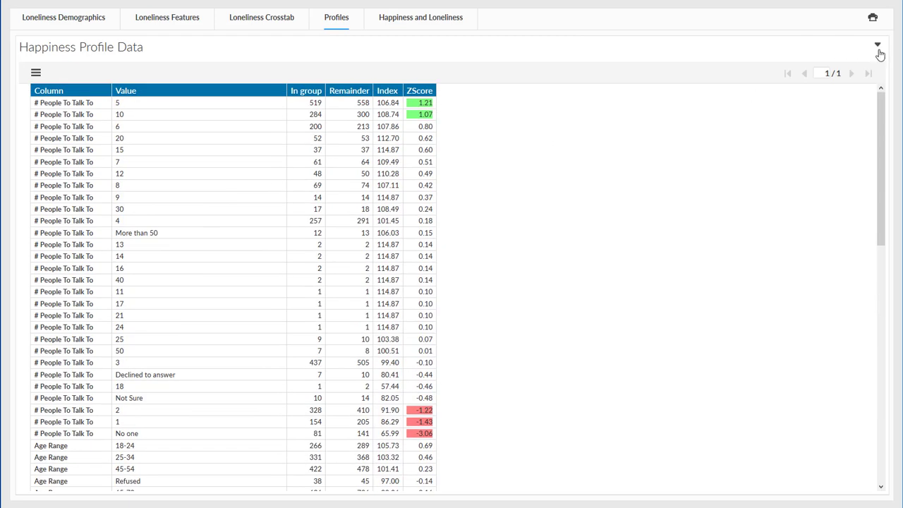
left_click(877, 44)
left_click(846, 100)
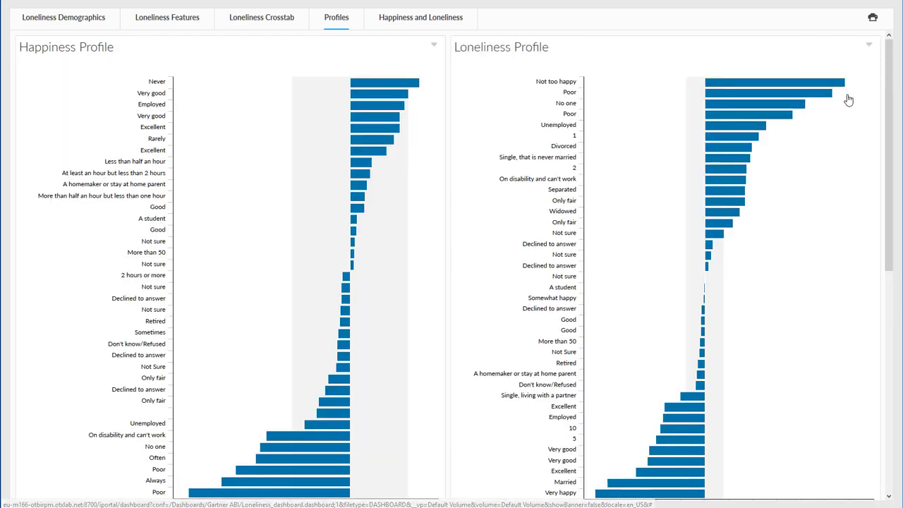